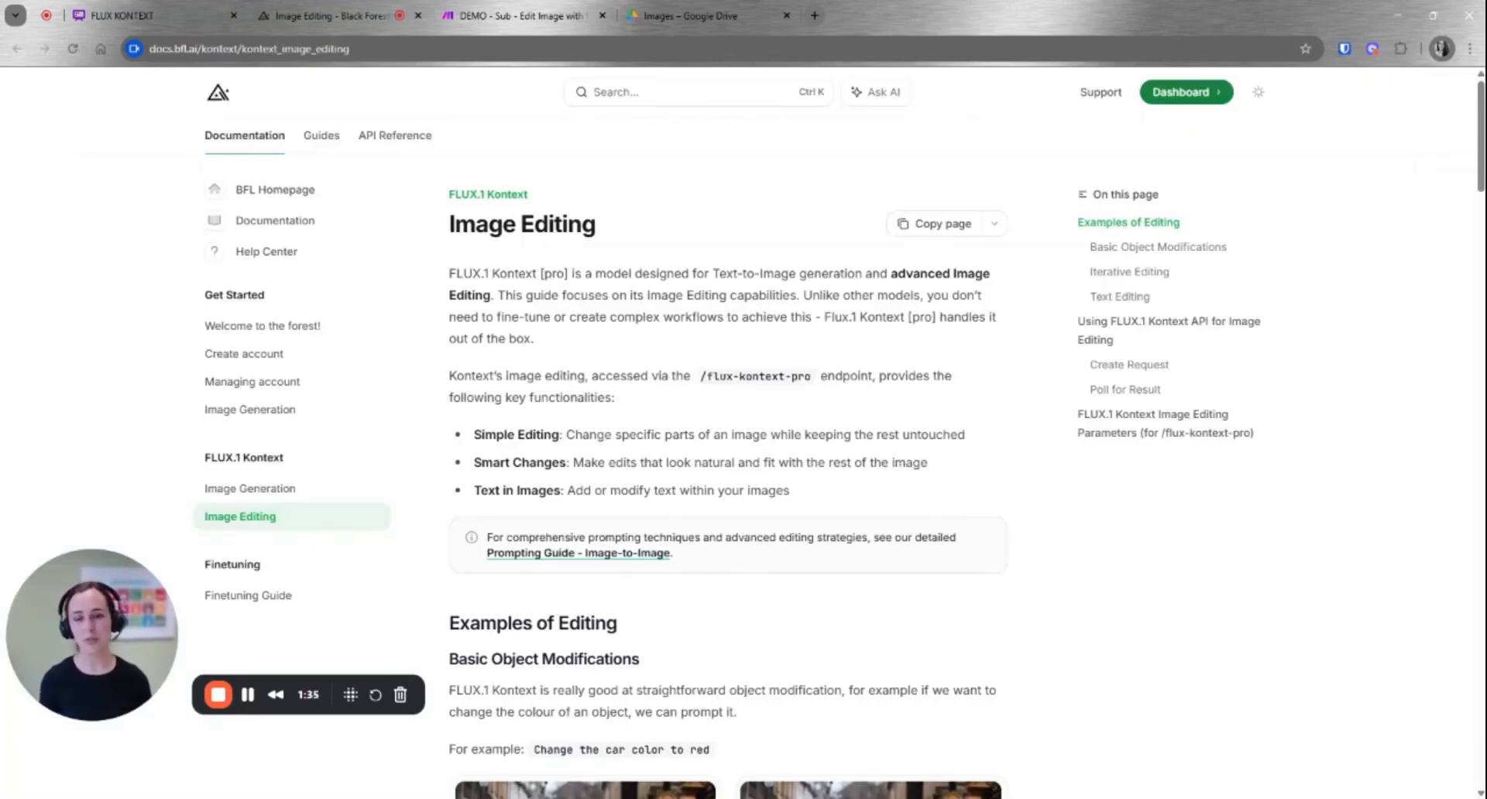
- Read through the FLUX.1 Kontext Image Editing documentation, from the editing examples down to the API create request section
scroll(712, 310, down, 1)
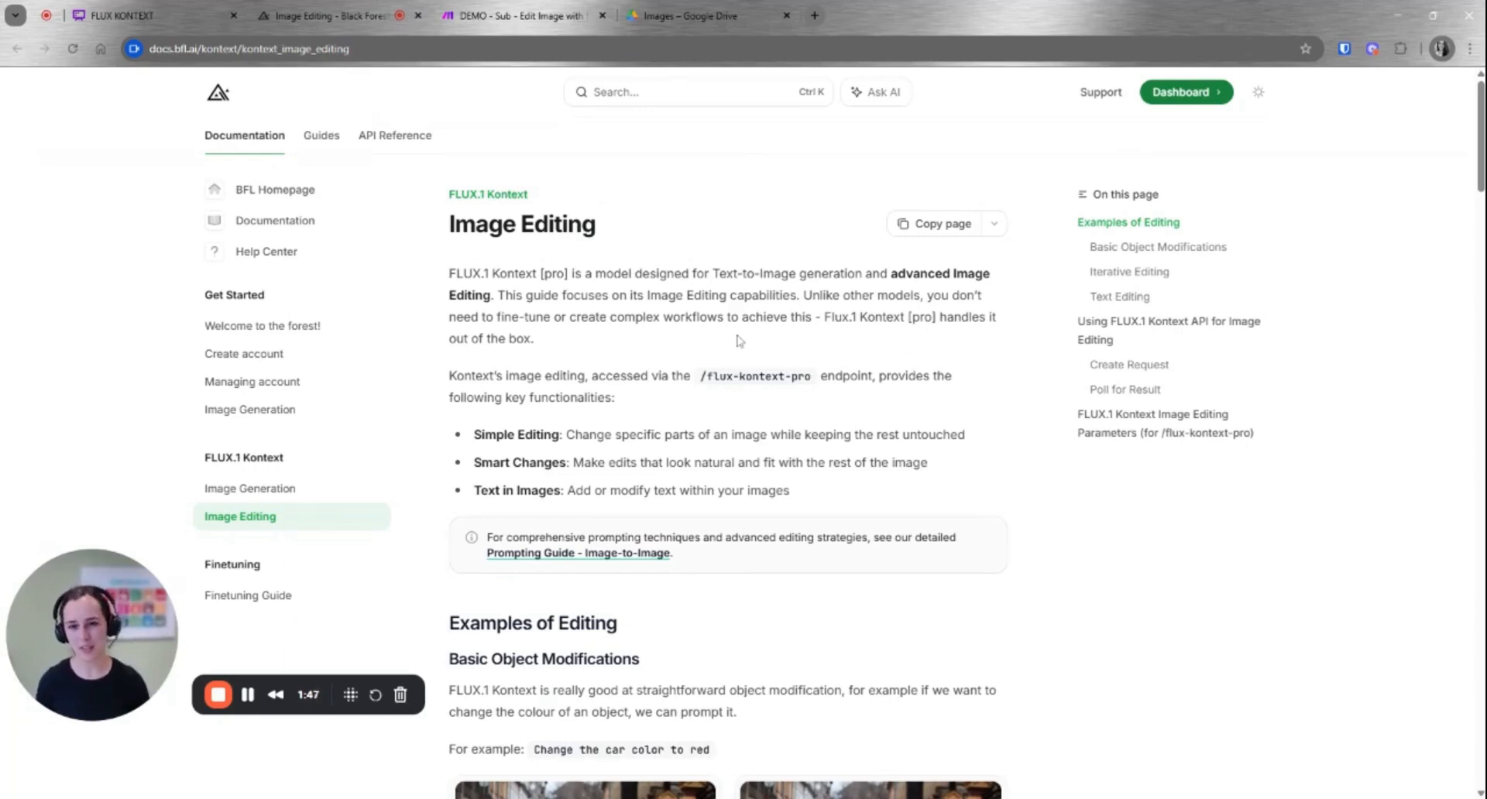
scroll(731, 325, down, 5)
scroll(728, 307, down, 1)
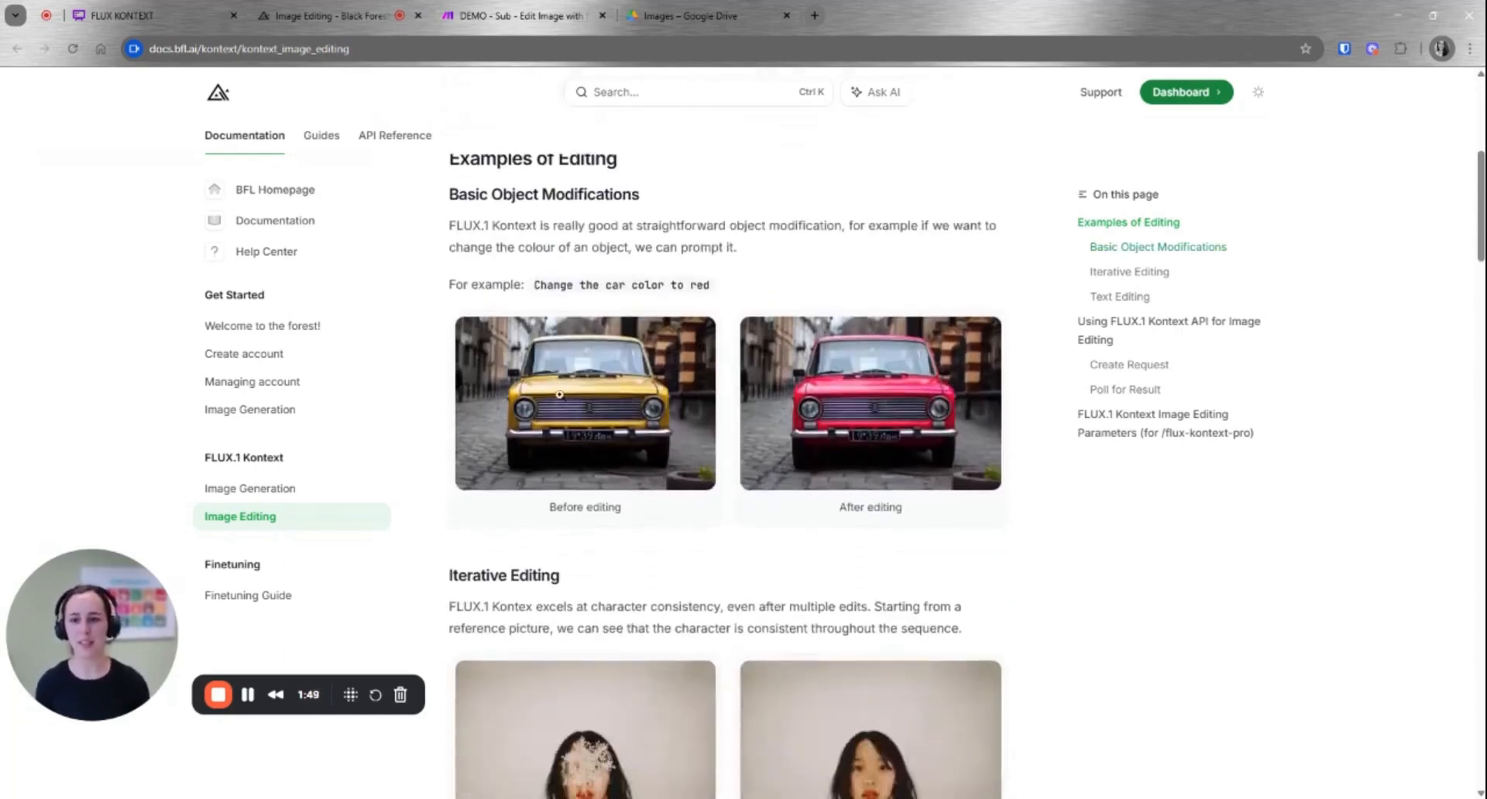
scroll(649, 370, down, 5)
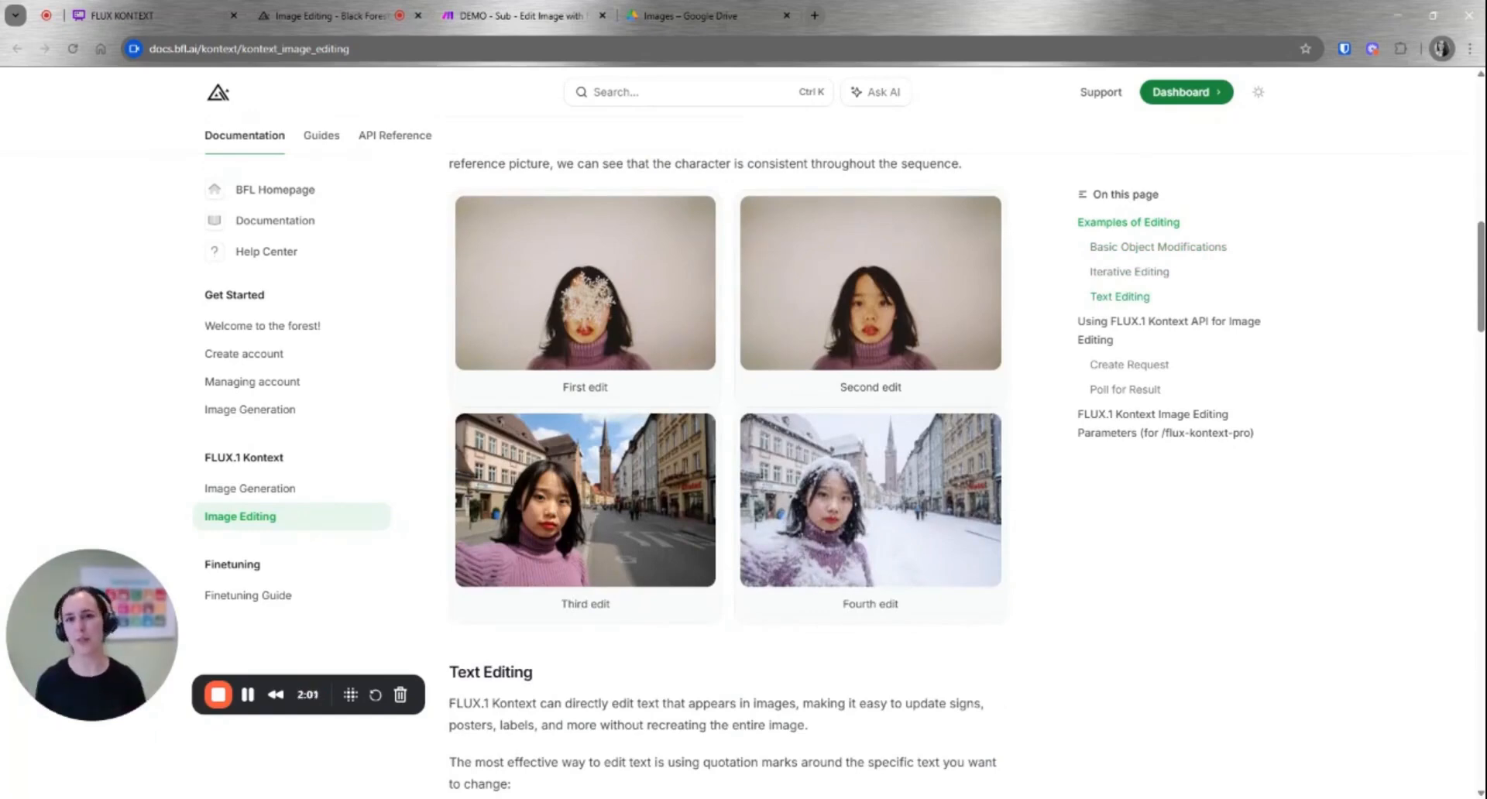
scroll(920, 396, down, 4)
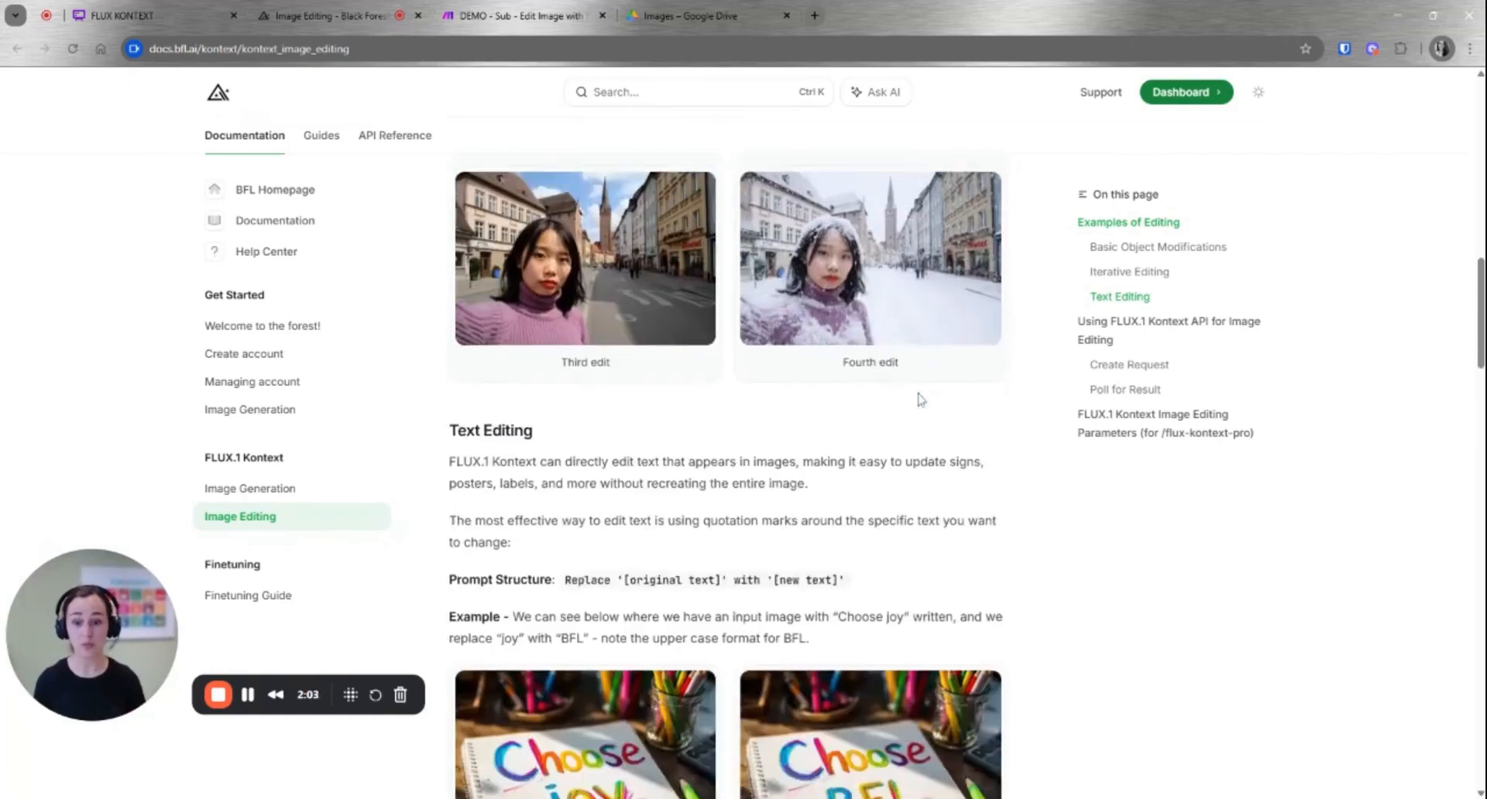
scroll(919, 397, down, 3)
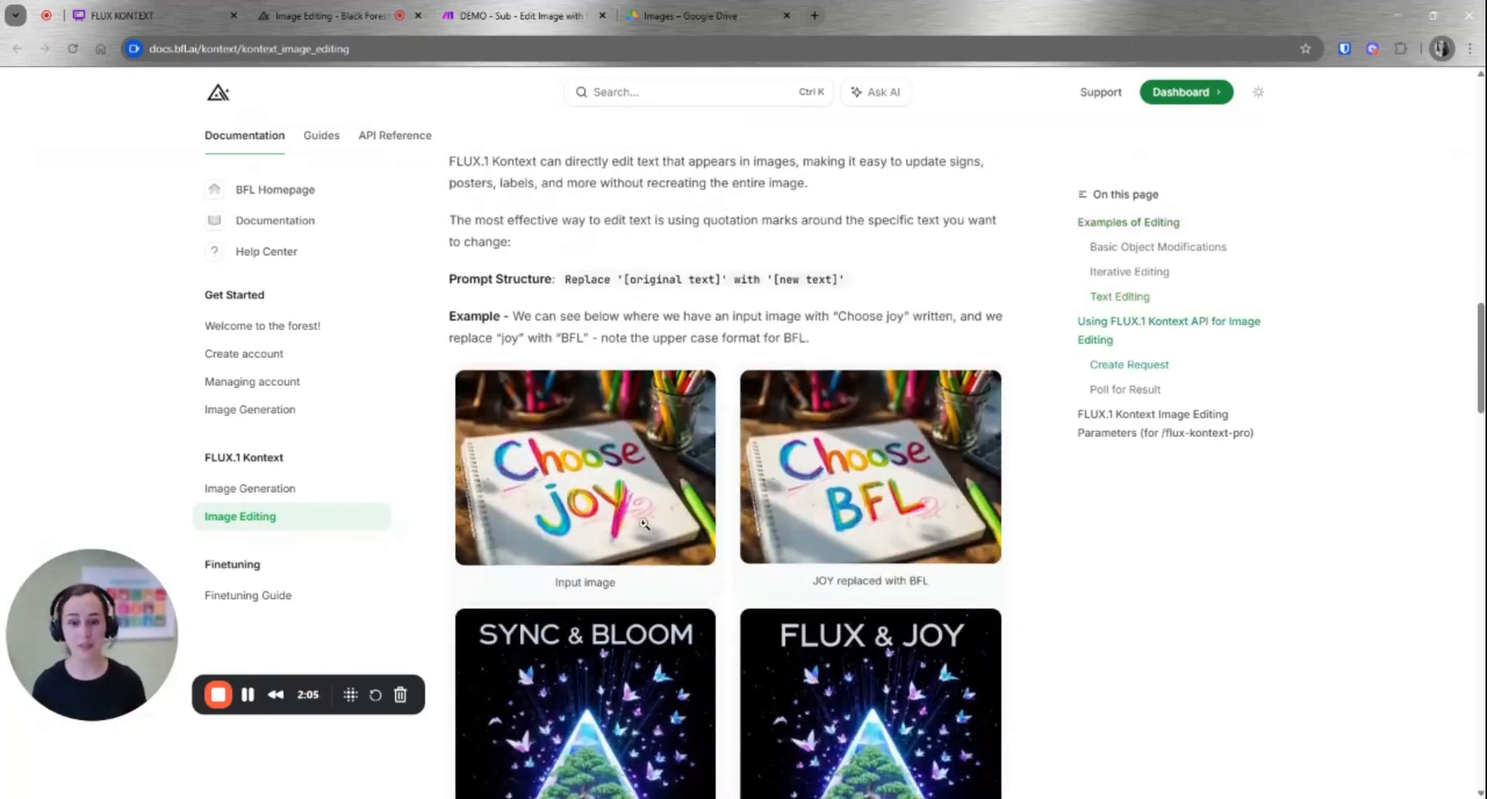
scroll(1035, 531, down, 5)
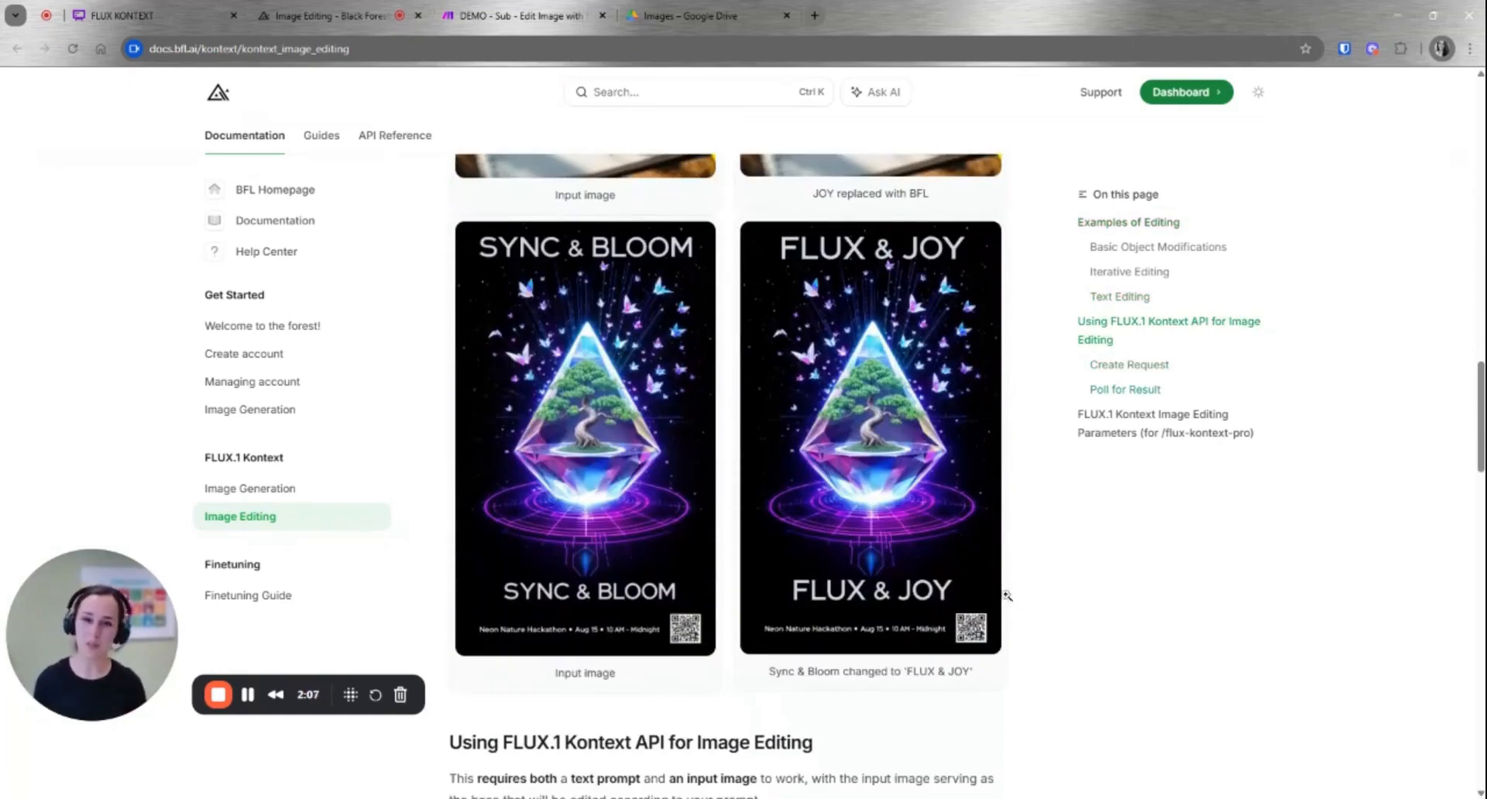
scroll(1006, 595, down, 2)
scroll(1059, 575, down, 5)
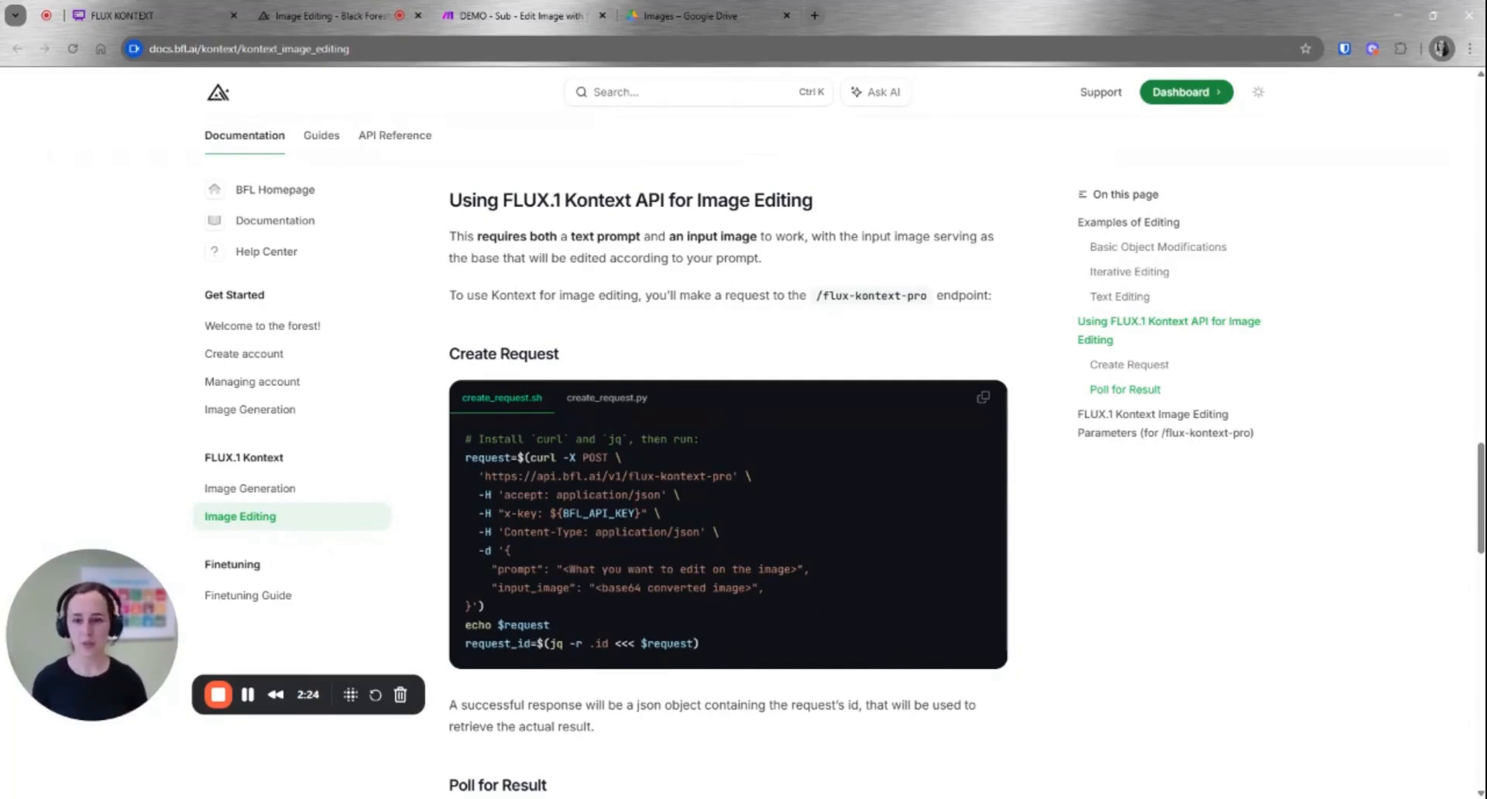
- Examine the create request sample's endpoint URL and its prompt parameter in the FLUX.1 Kontext documentation
drag(627, 475, 734, 492)
click(726, 514)
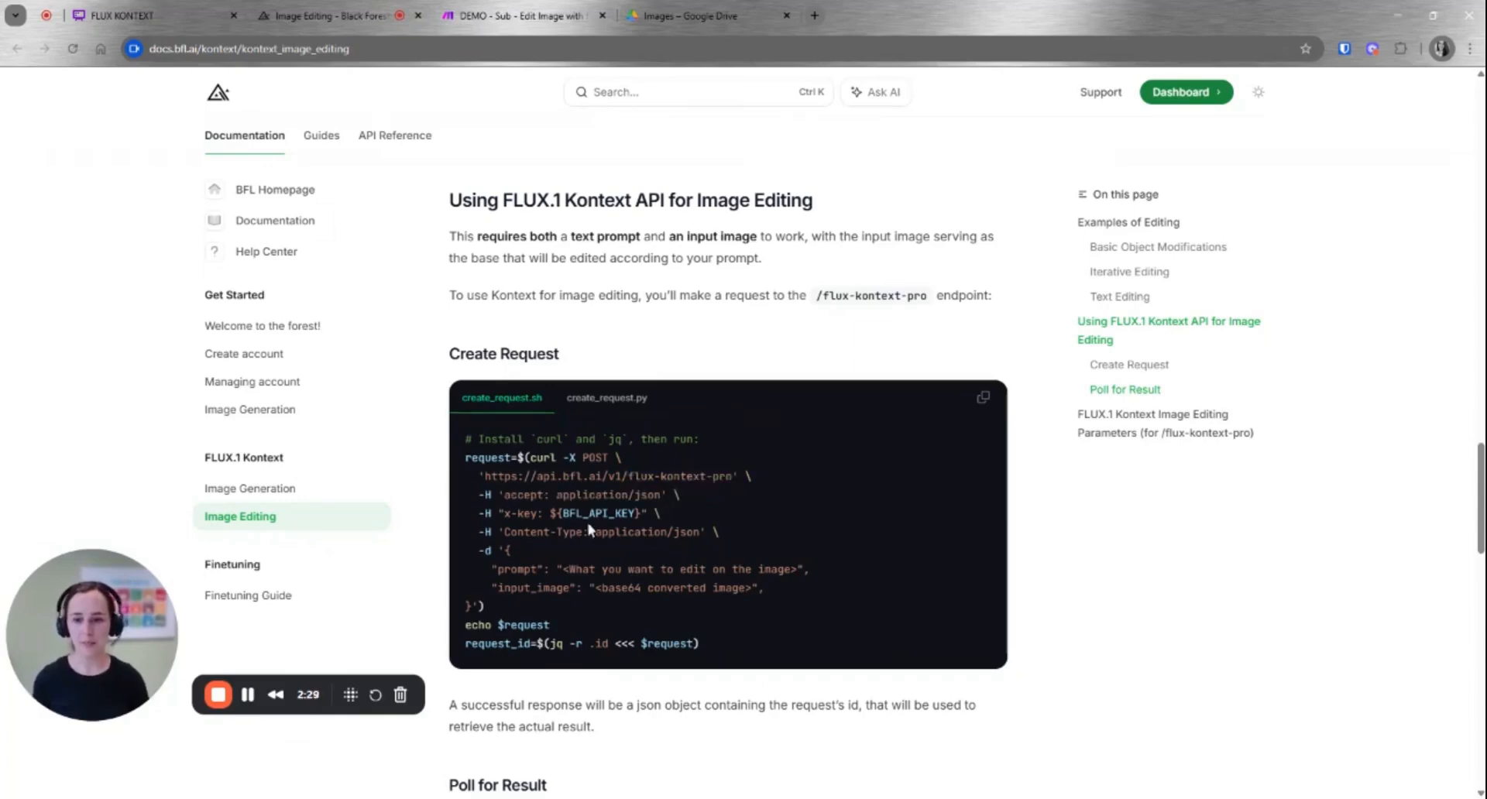
drag(569, 569, 790, 569)
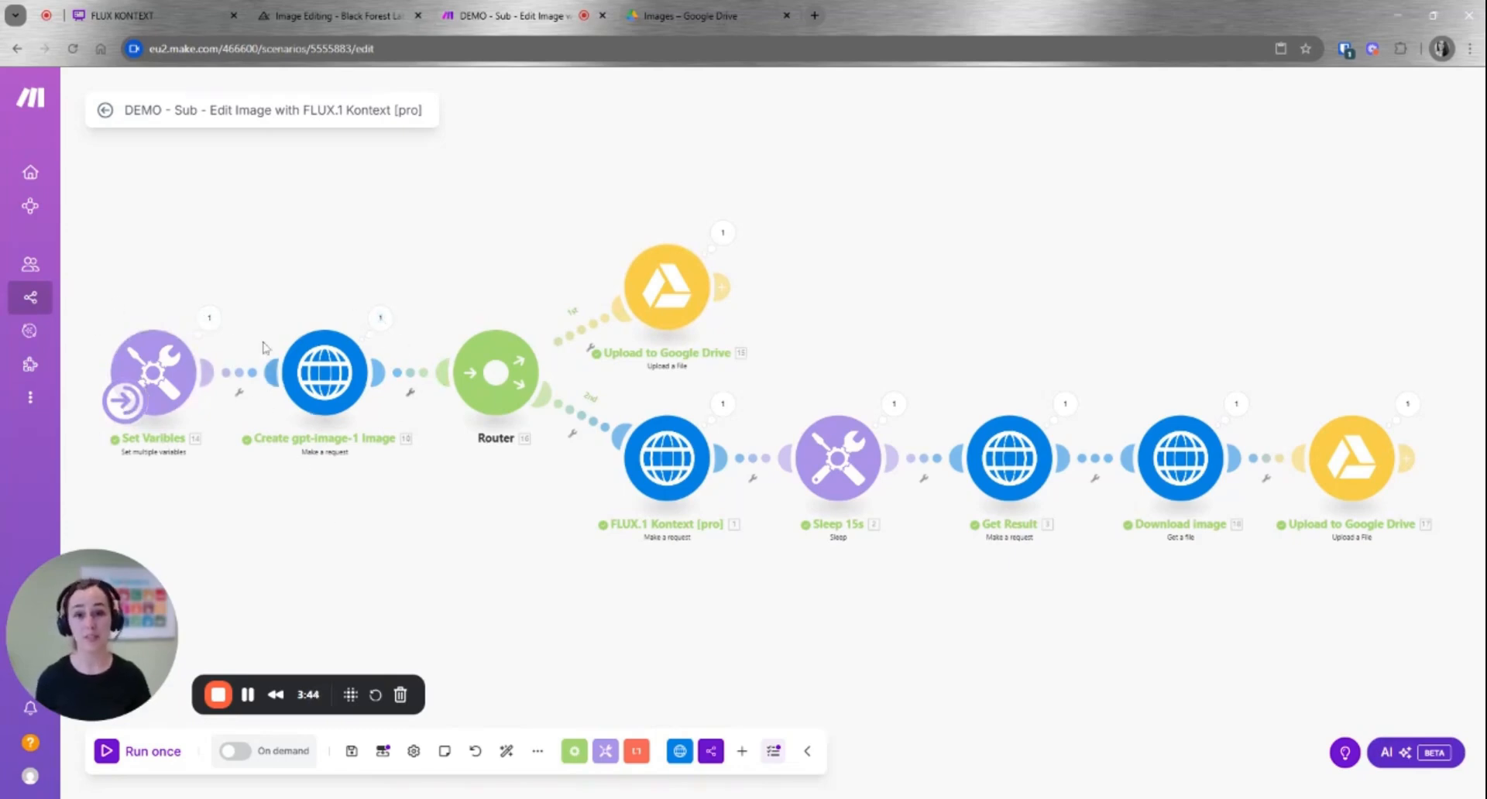
- Review the URL, authorization header and request content of the Create gpt-image-1 Image module in the Make scenario, leaving without changes
click(337, 377)
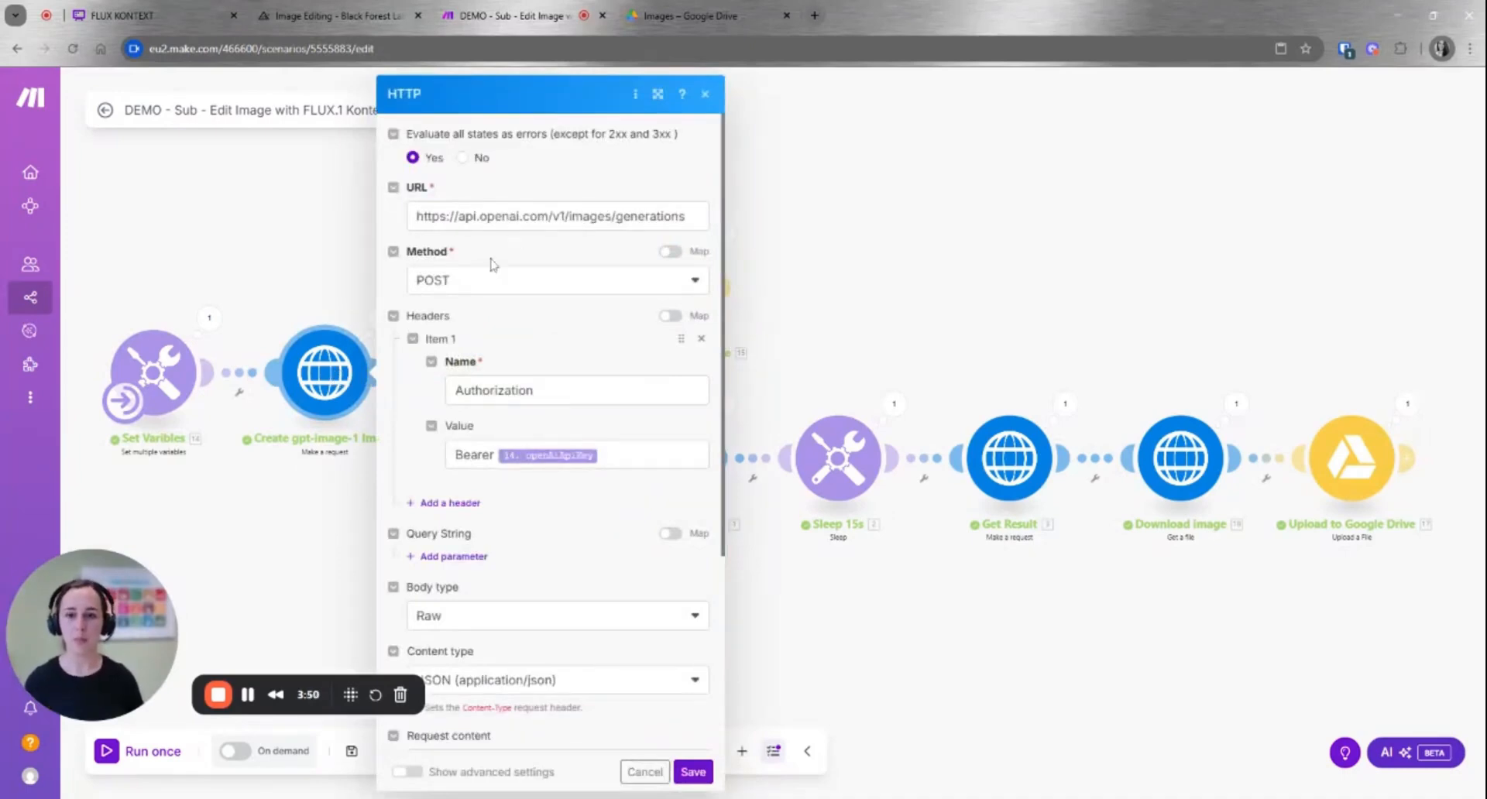
scroll(480, 271, down, 2)
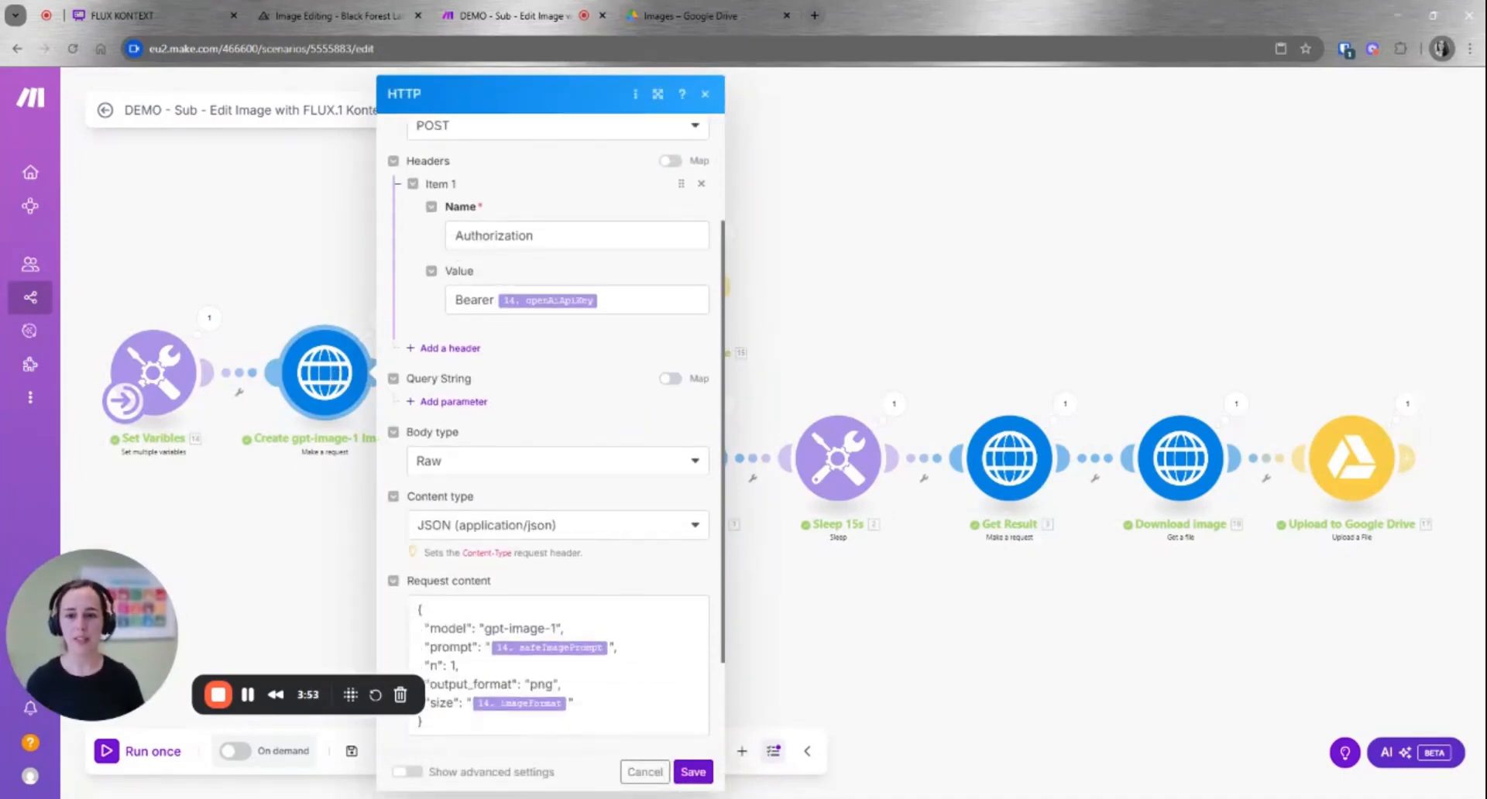
scroll(477, 324, down, 2)
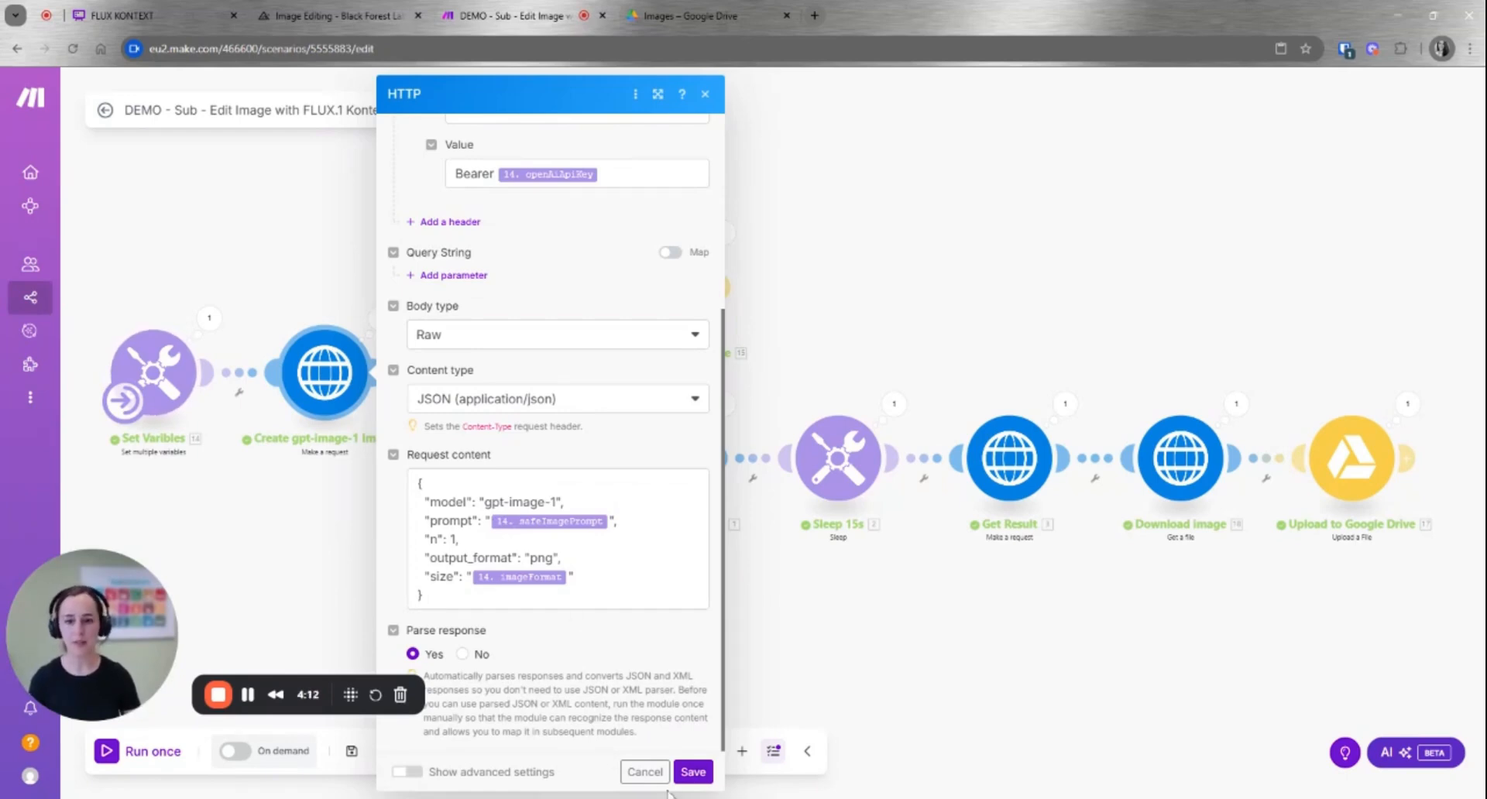
click(644, 771)
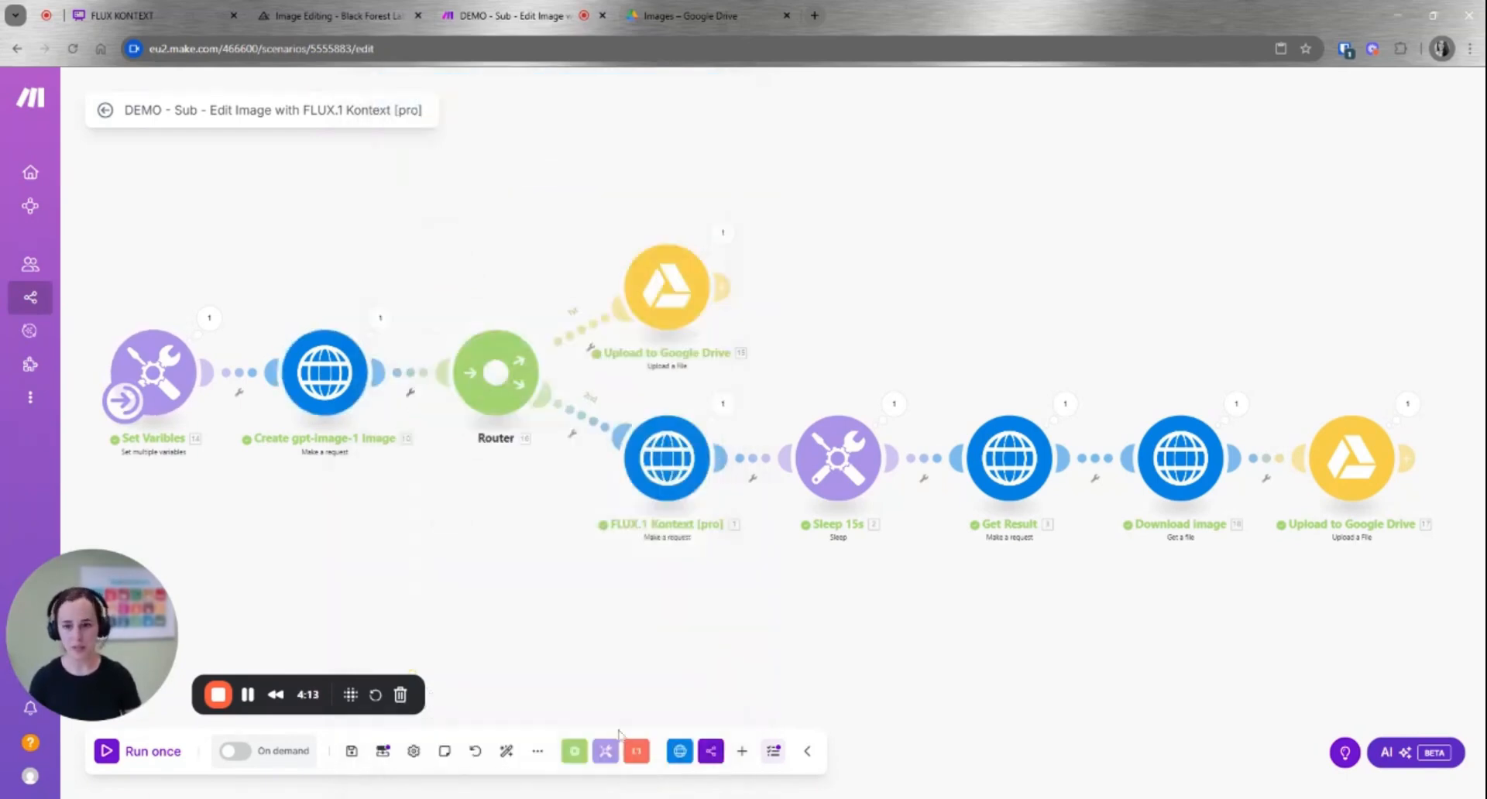
- Inspect the Create gpt-image-1 Image module's last run output, expanding its data down to the b64_json string
click(380, 318)
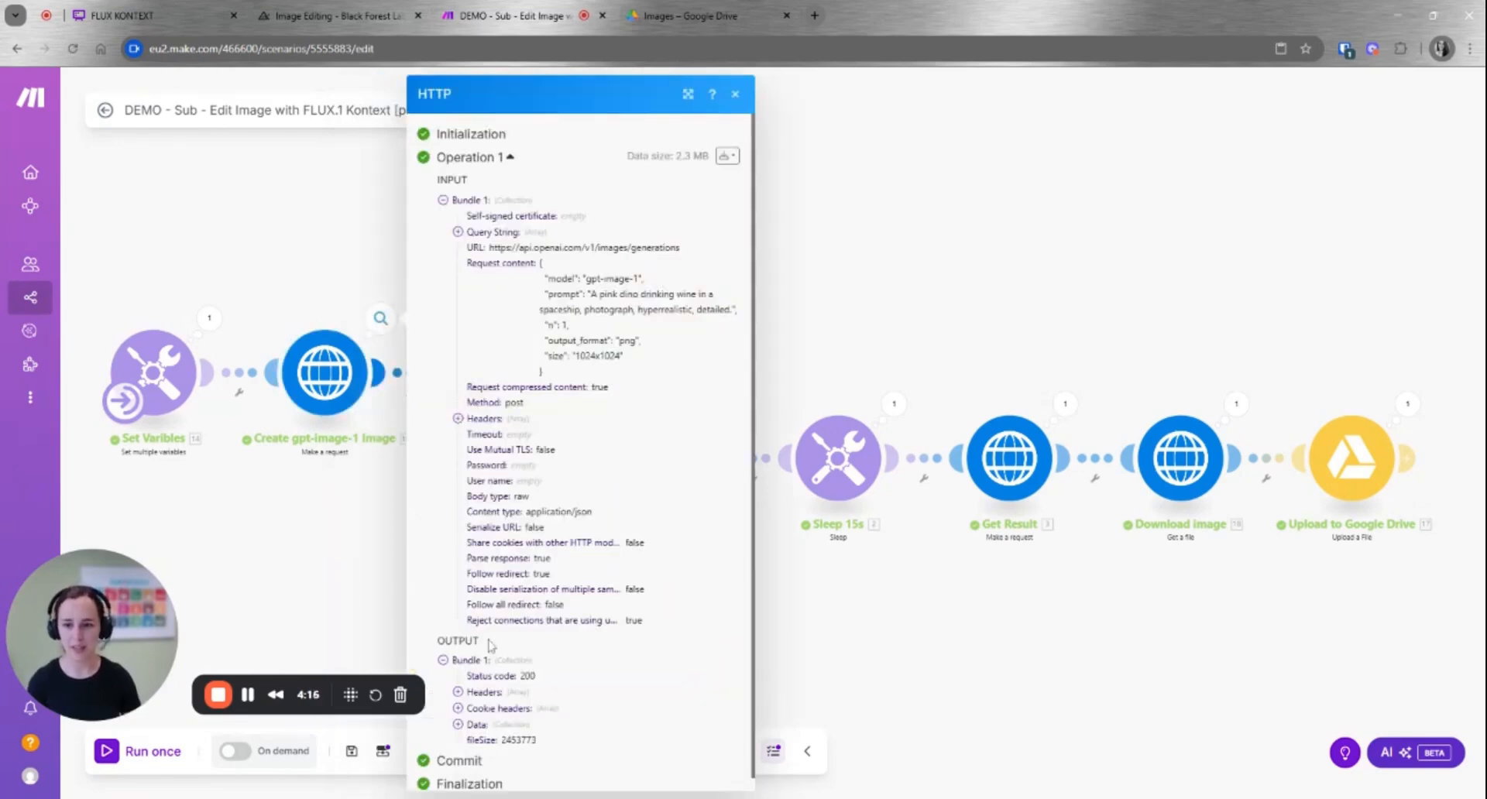
click(457, 724)
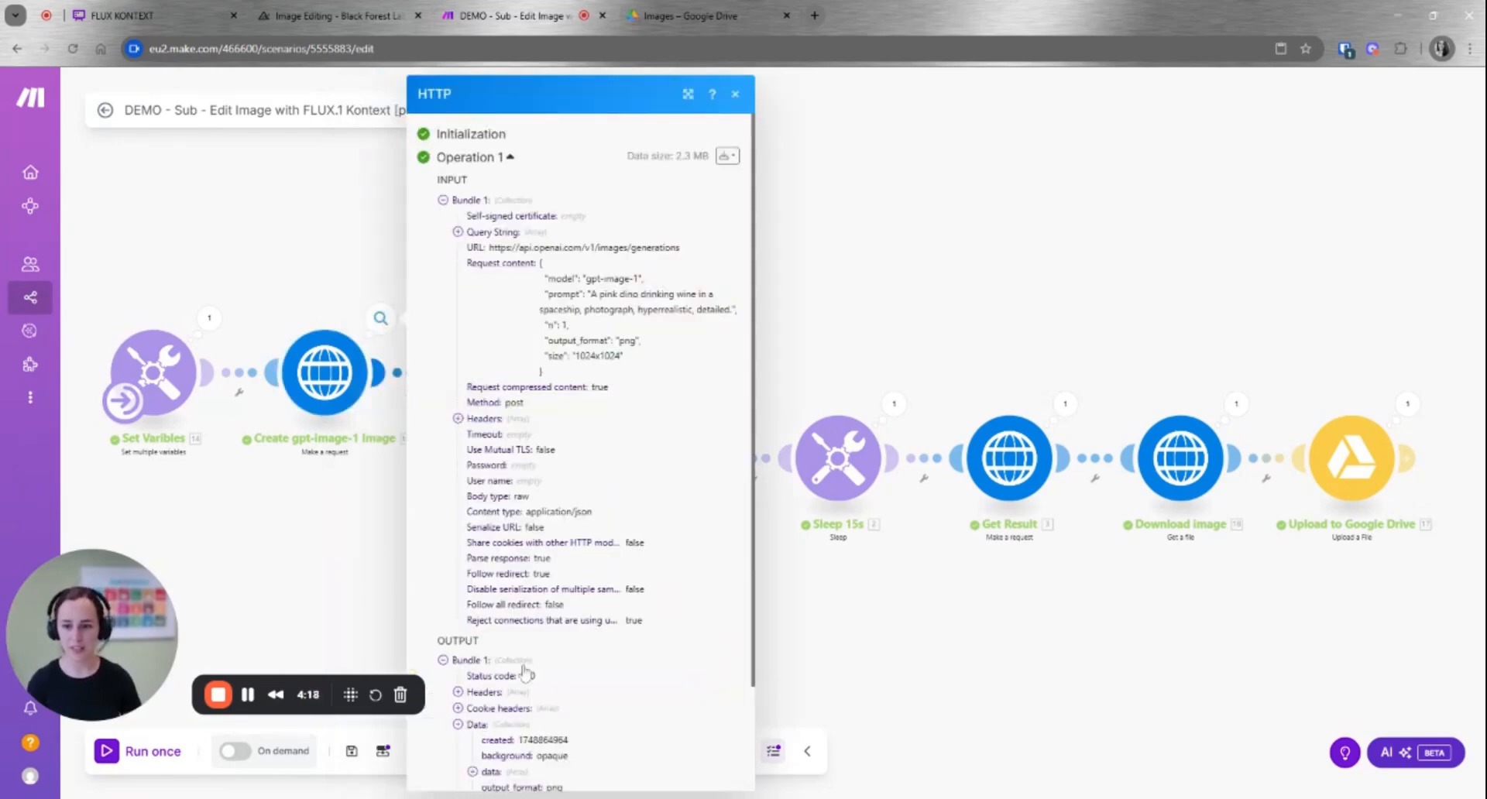
scroll(461, 697, down, 2)
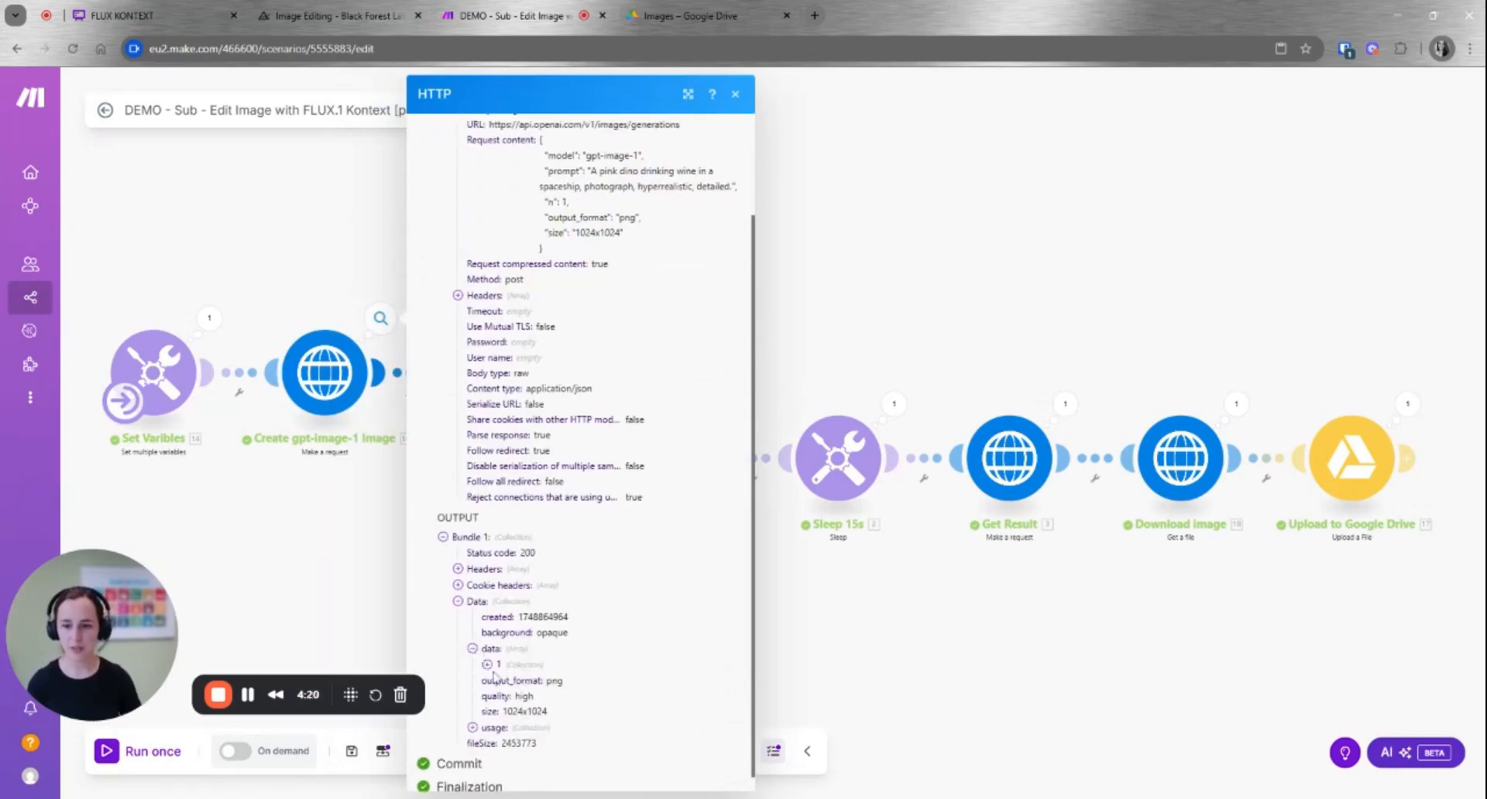
click(472, 649)
scroll(472, 654, down, 1)
click(502, 649)
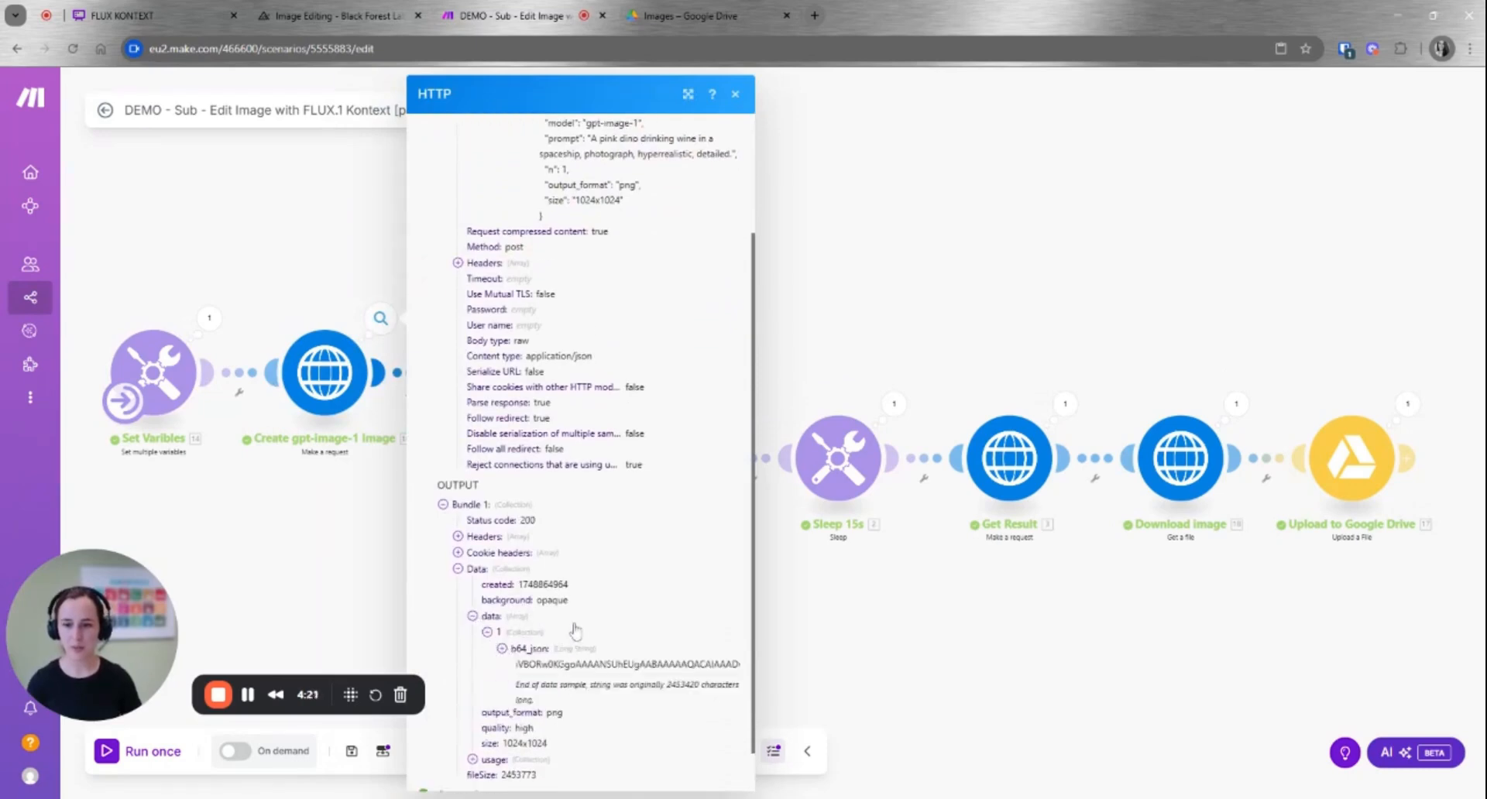
scroll(505, 651, down, 1)
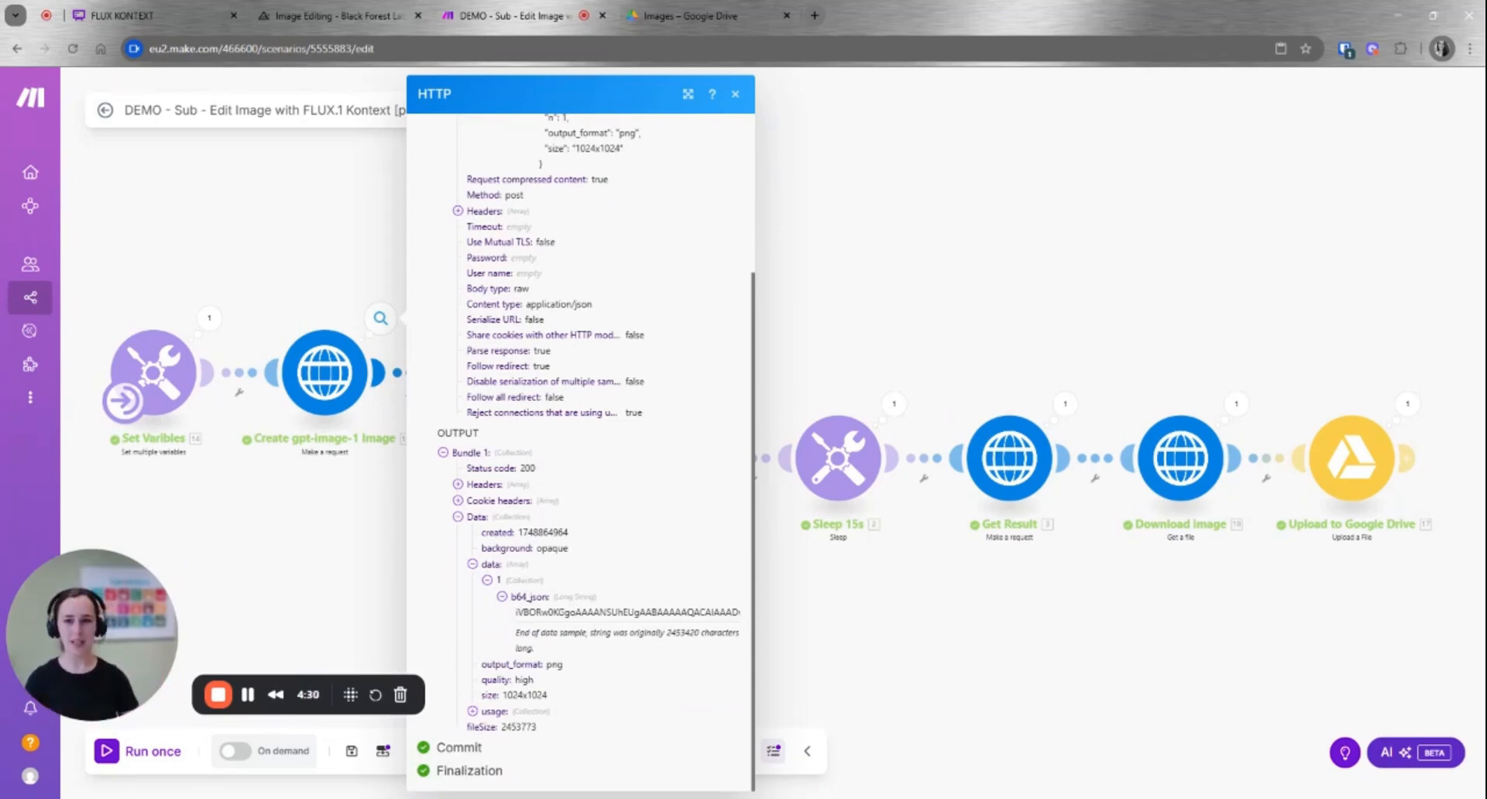
click(735, 93)
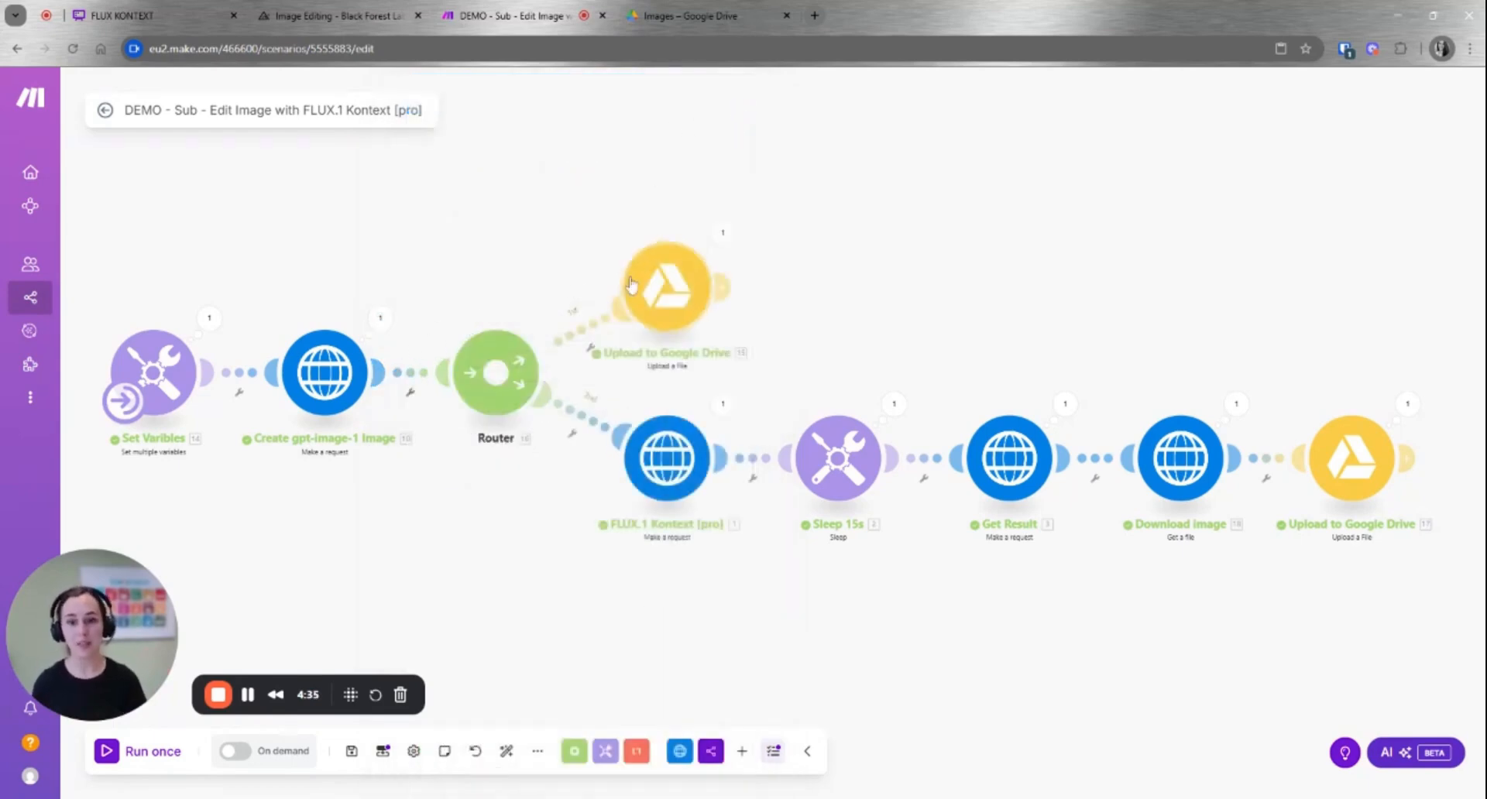
- Review the FLUX.1 Kontext [pro] module's request, especially the prompt and base64 input_image, and check the Sleep module's delay
mouse_move(722, 269)
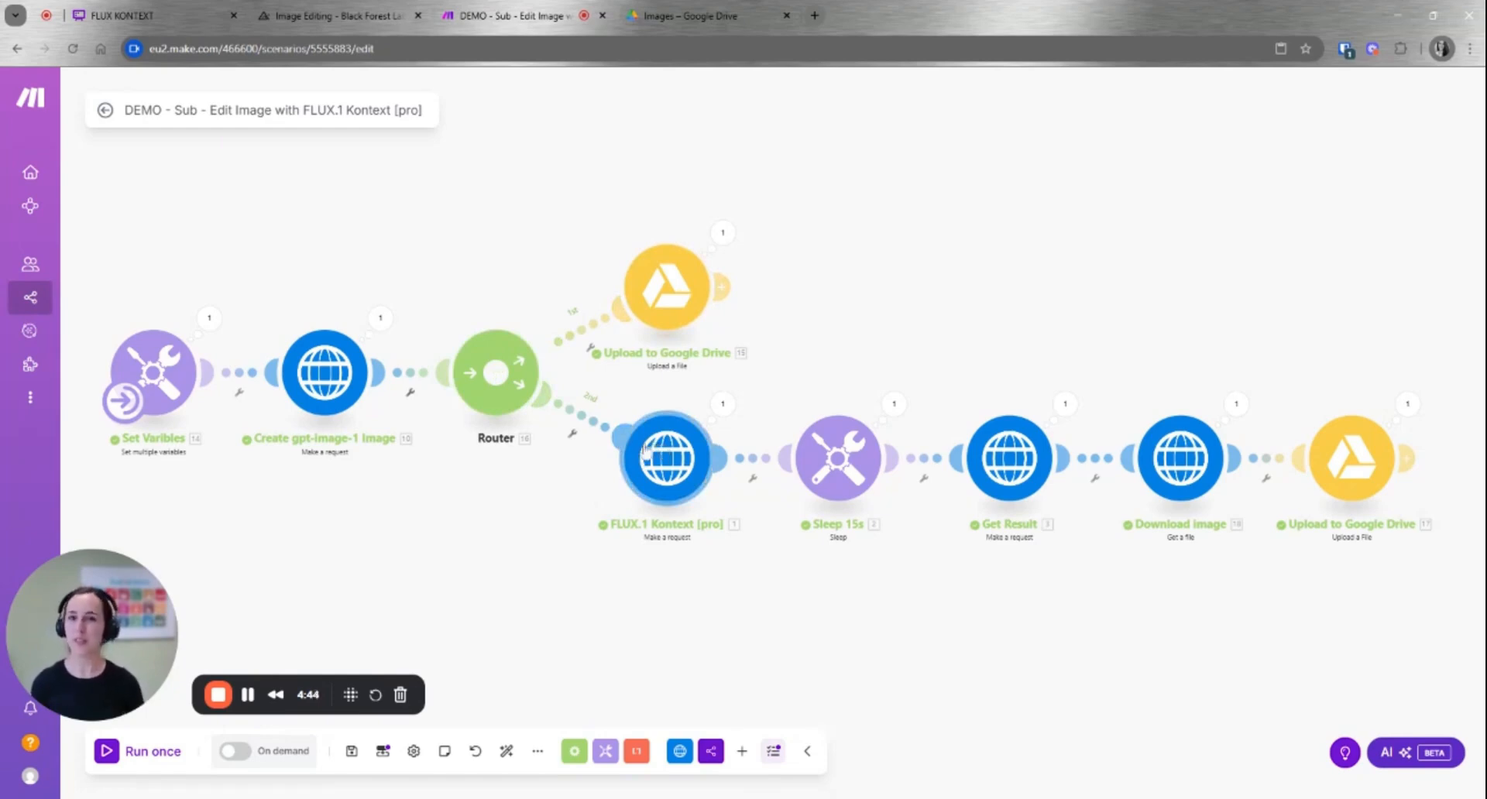
click(662, 462)
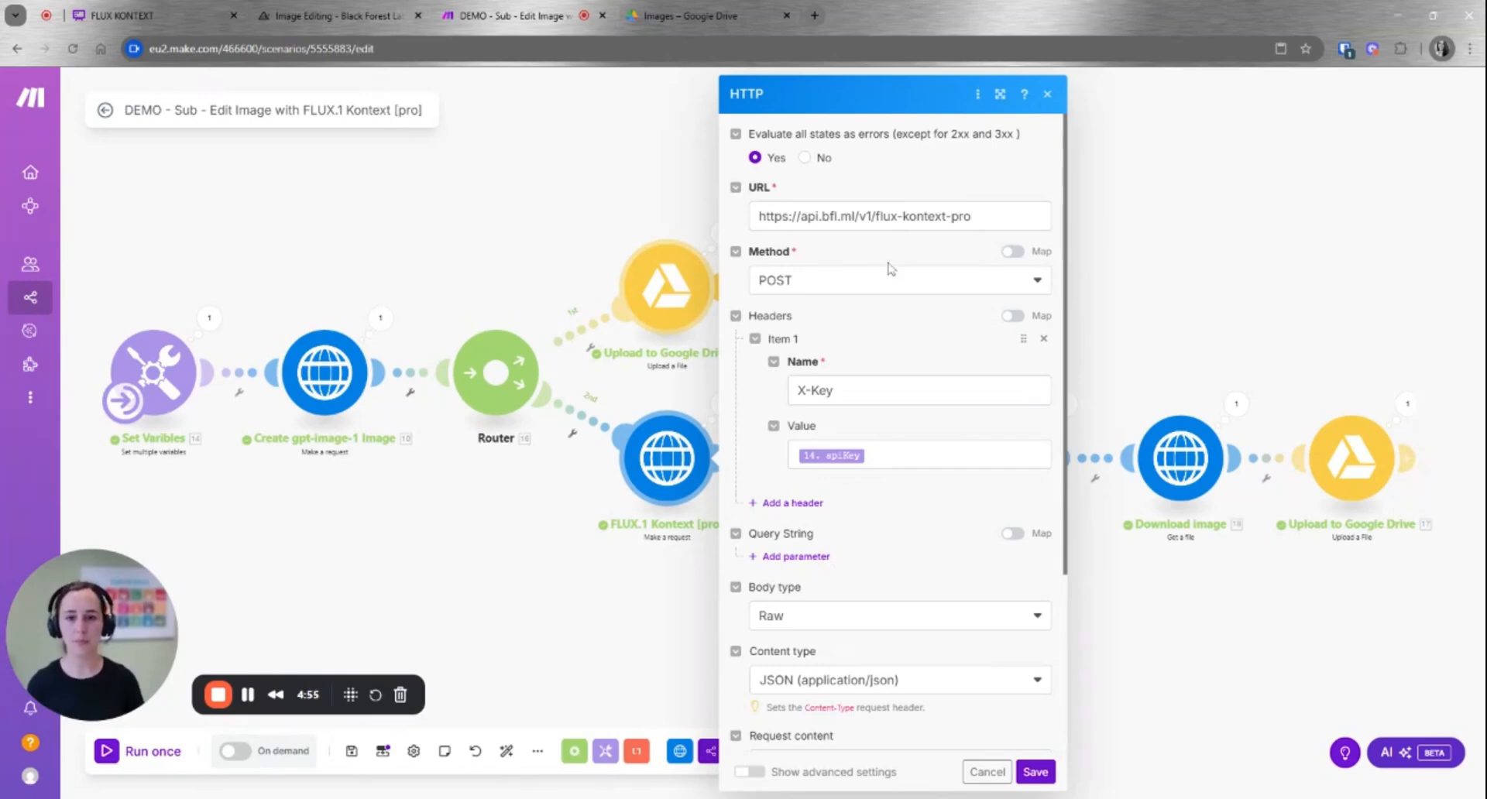
scroll(875, 317, down, 1)
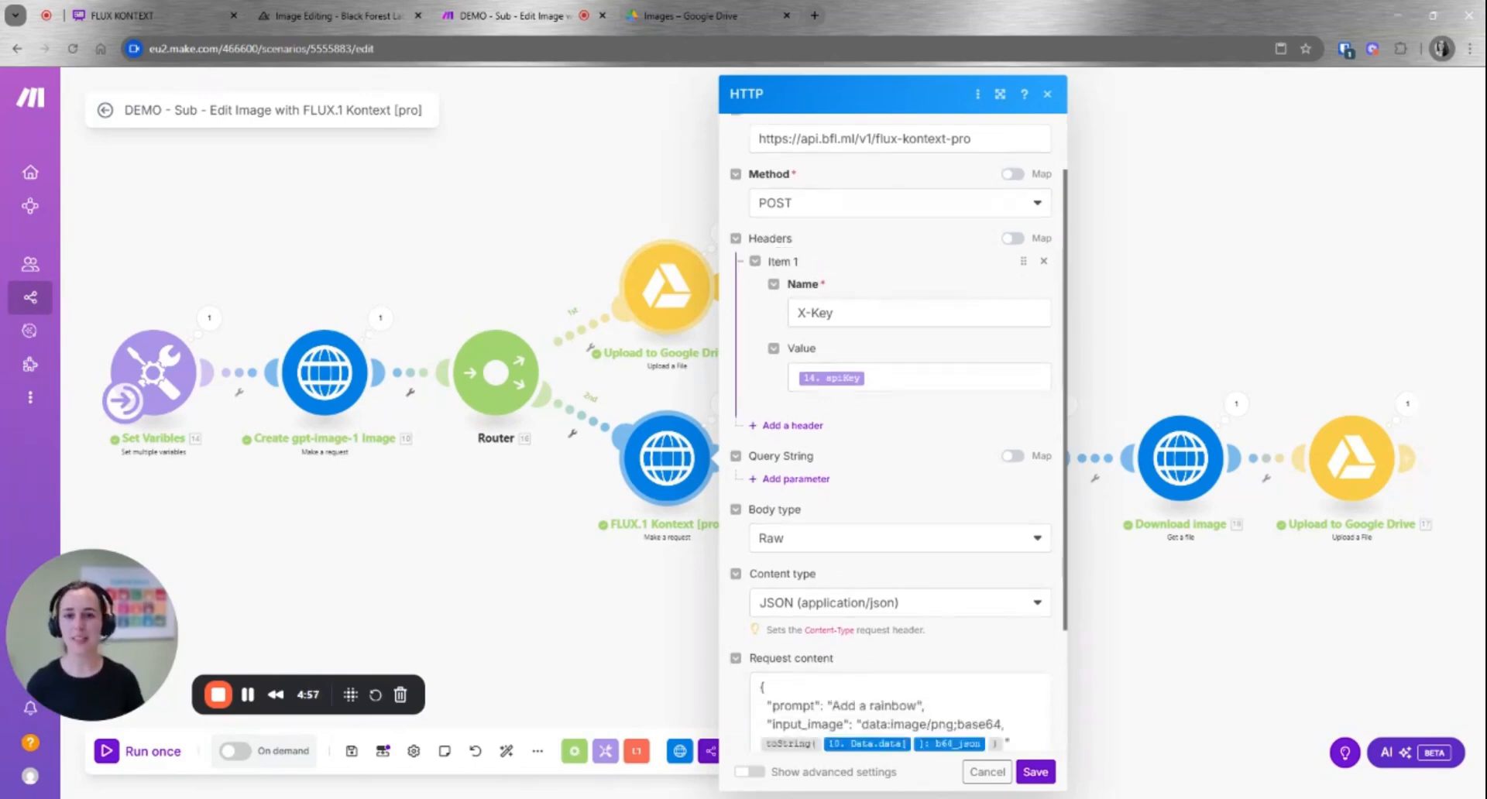
scroll(744, 340, down, 2)
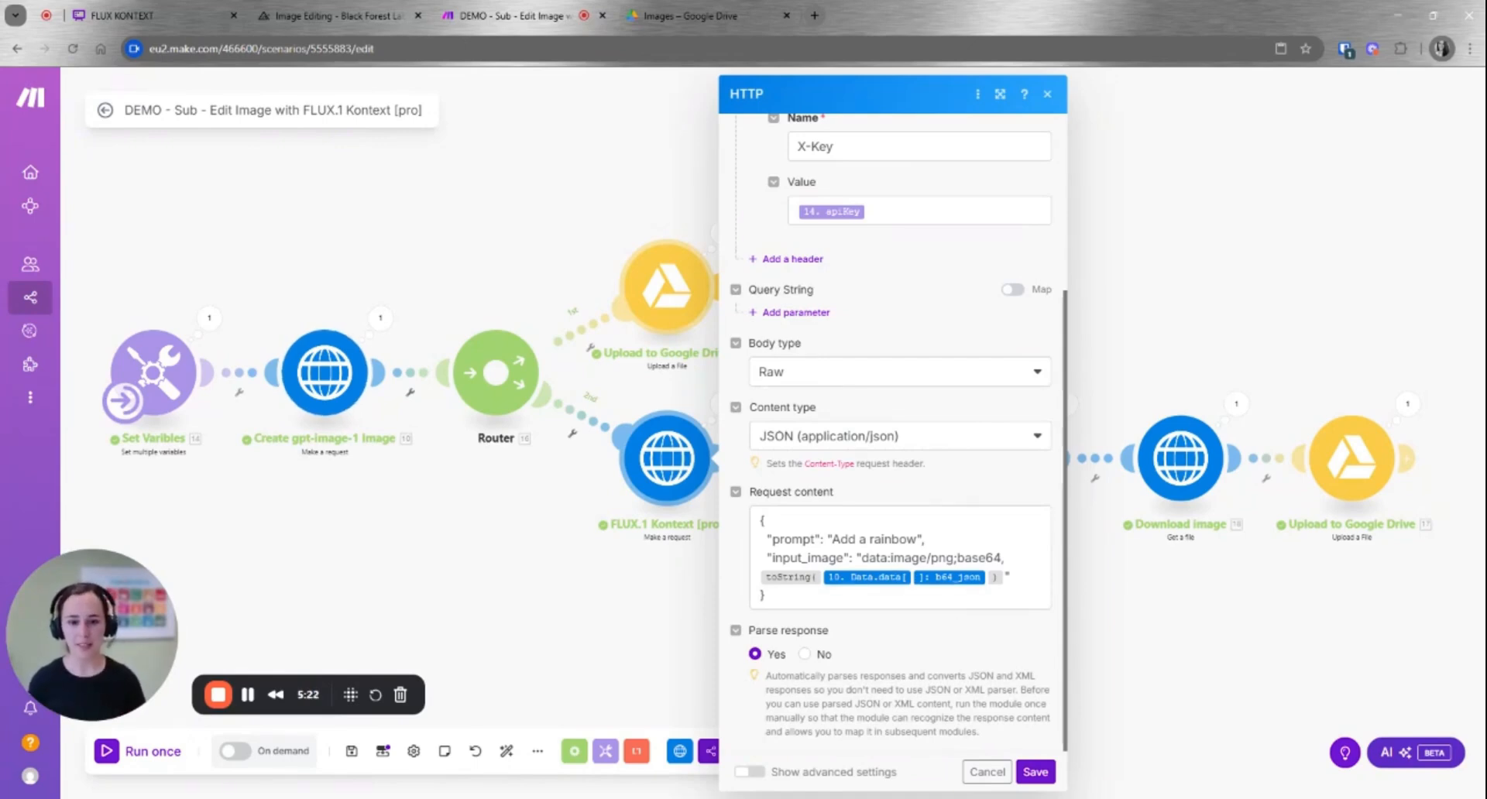
drag(861, 558, 1007, 577)
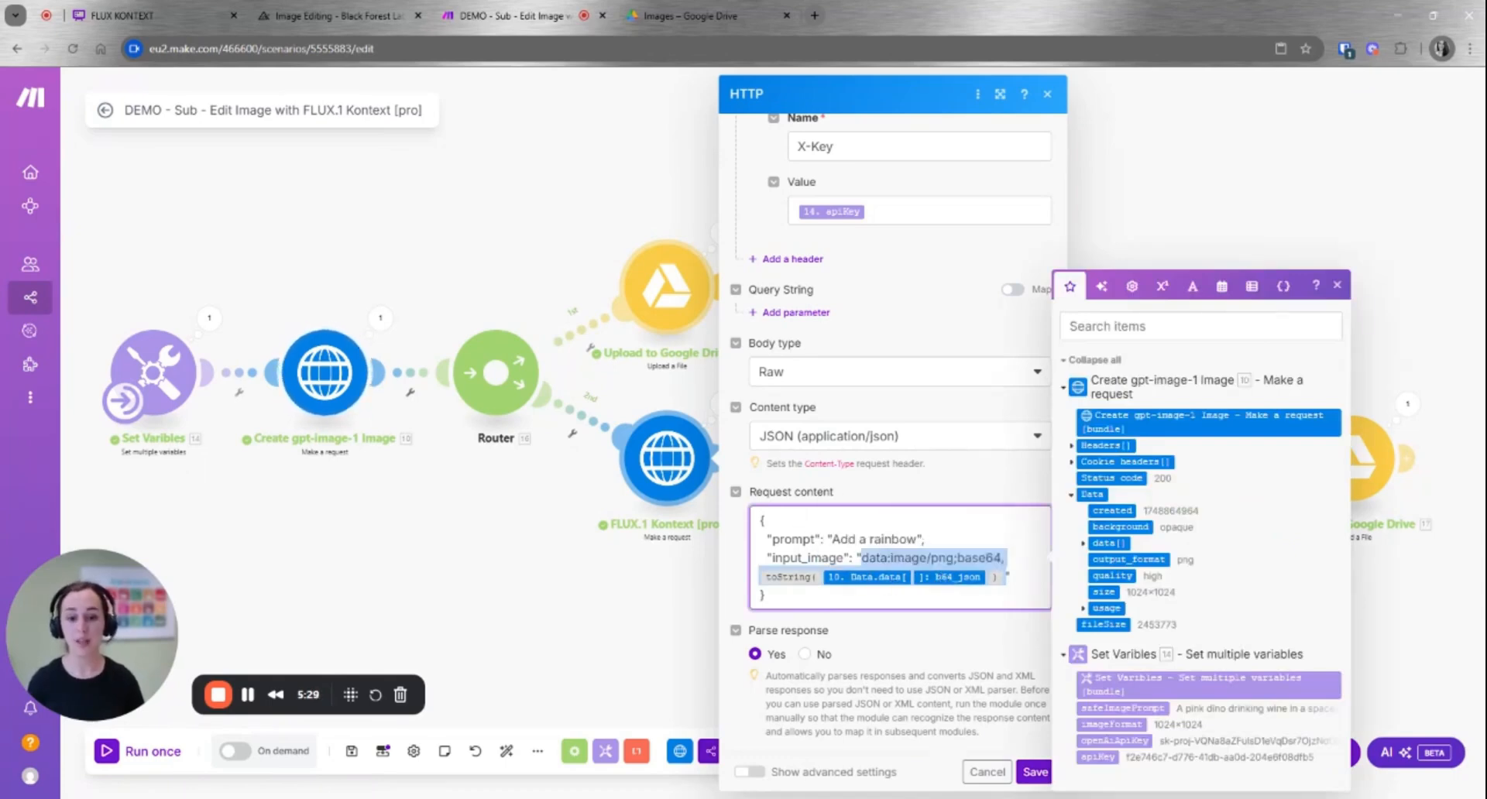
click(791, 558)
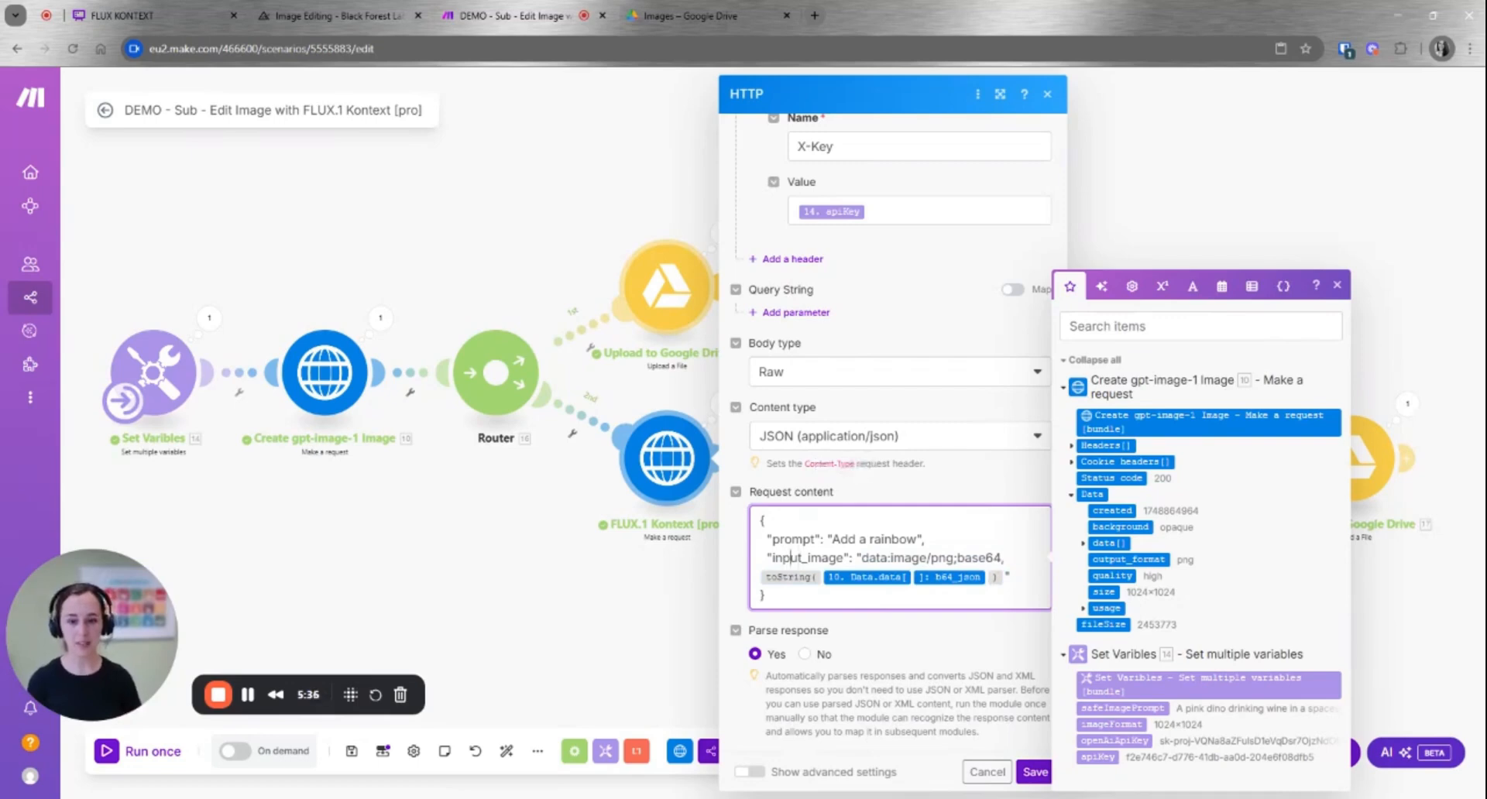
drag(860, 557, 1001, 557)
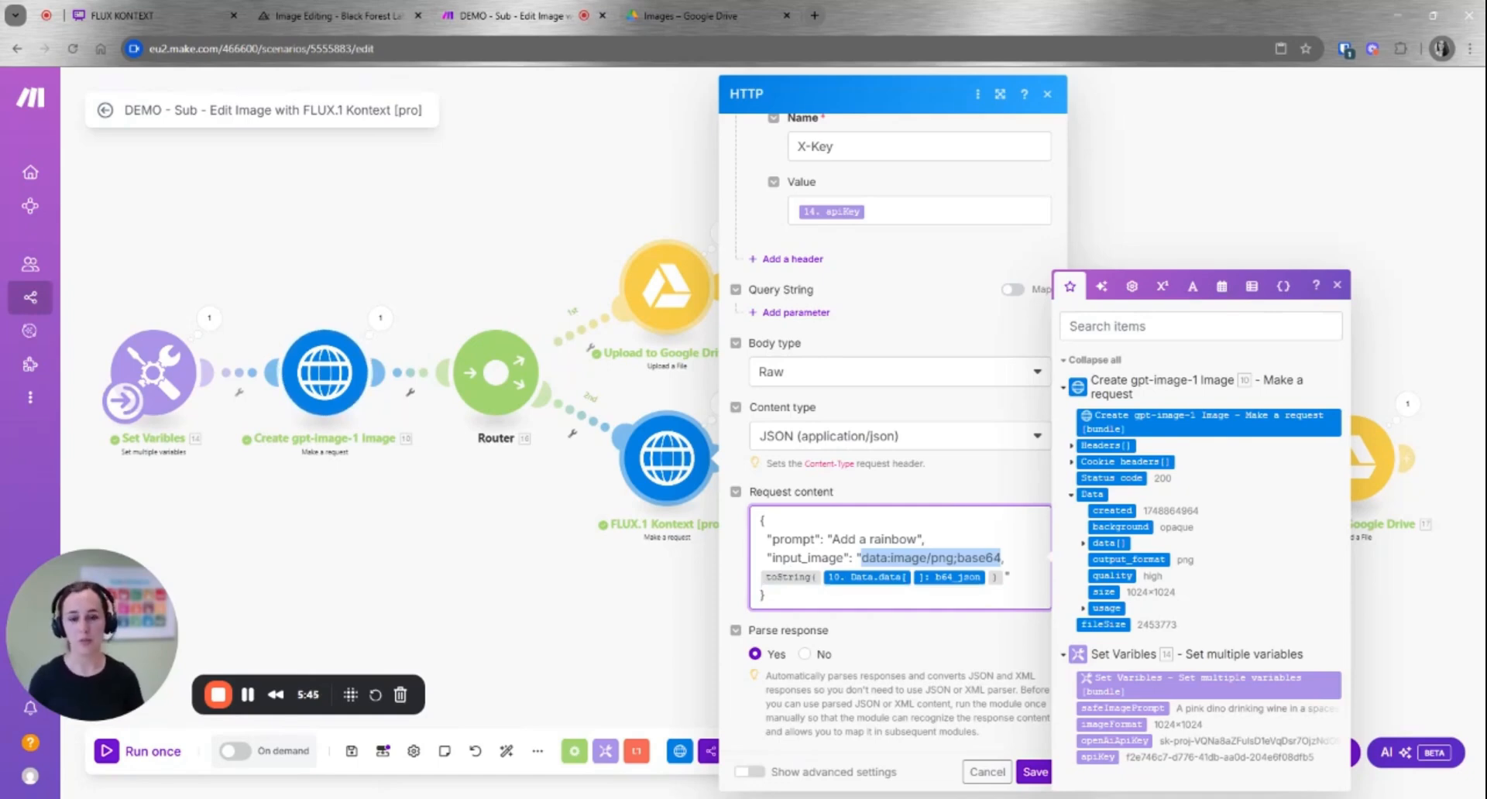
click(1034, 771)
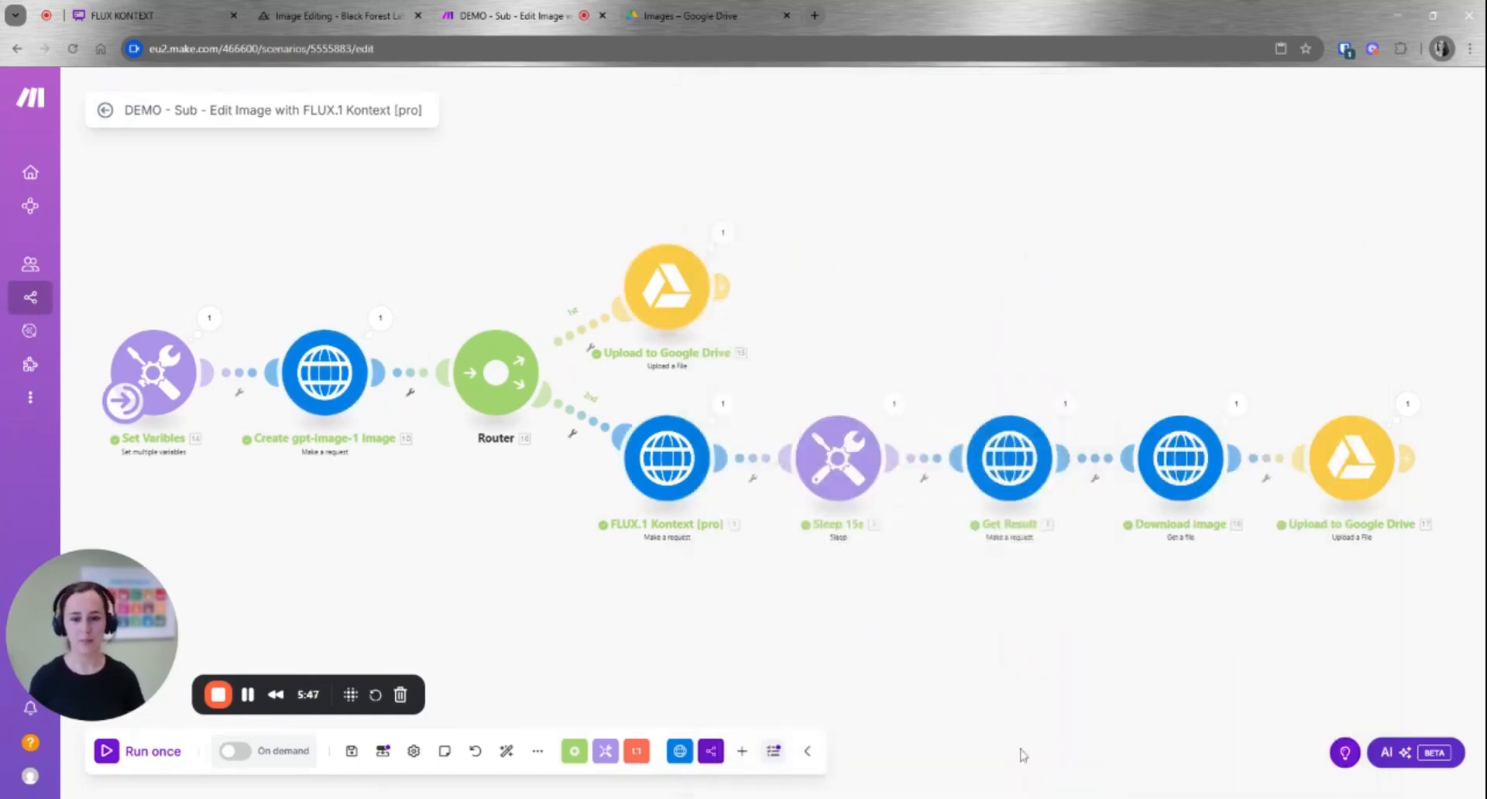
click(836, 462)
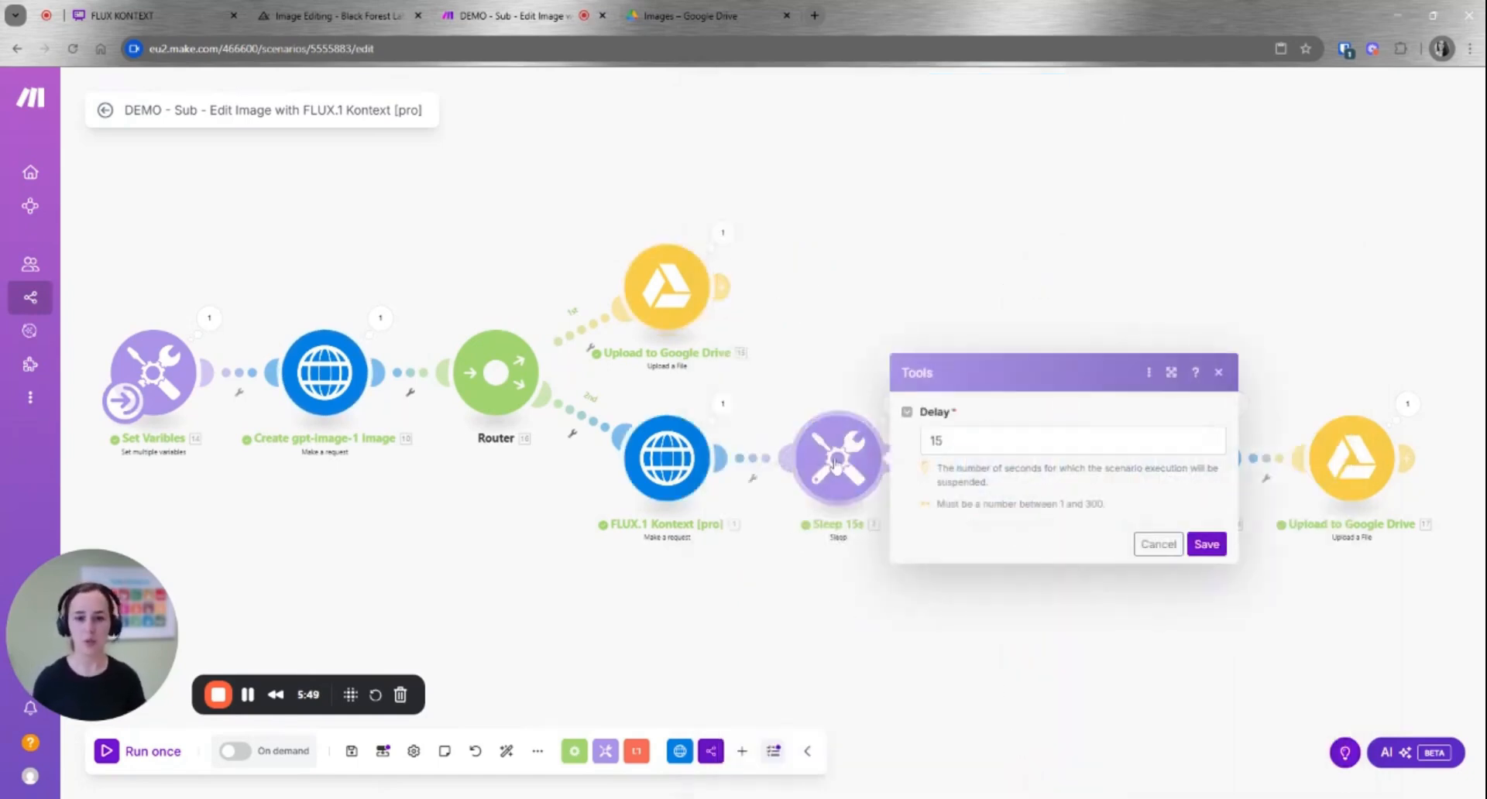
click(1158, 543)
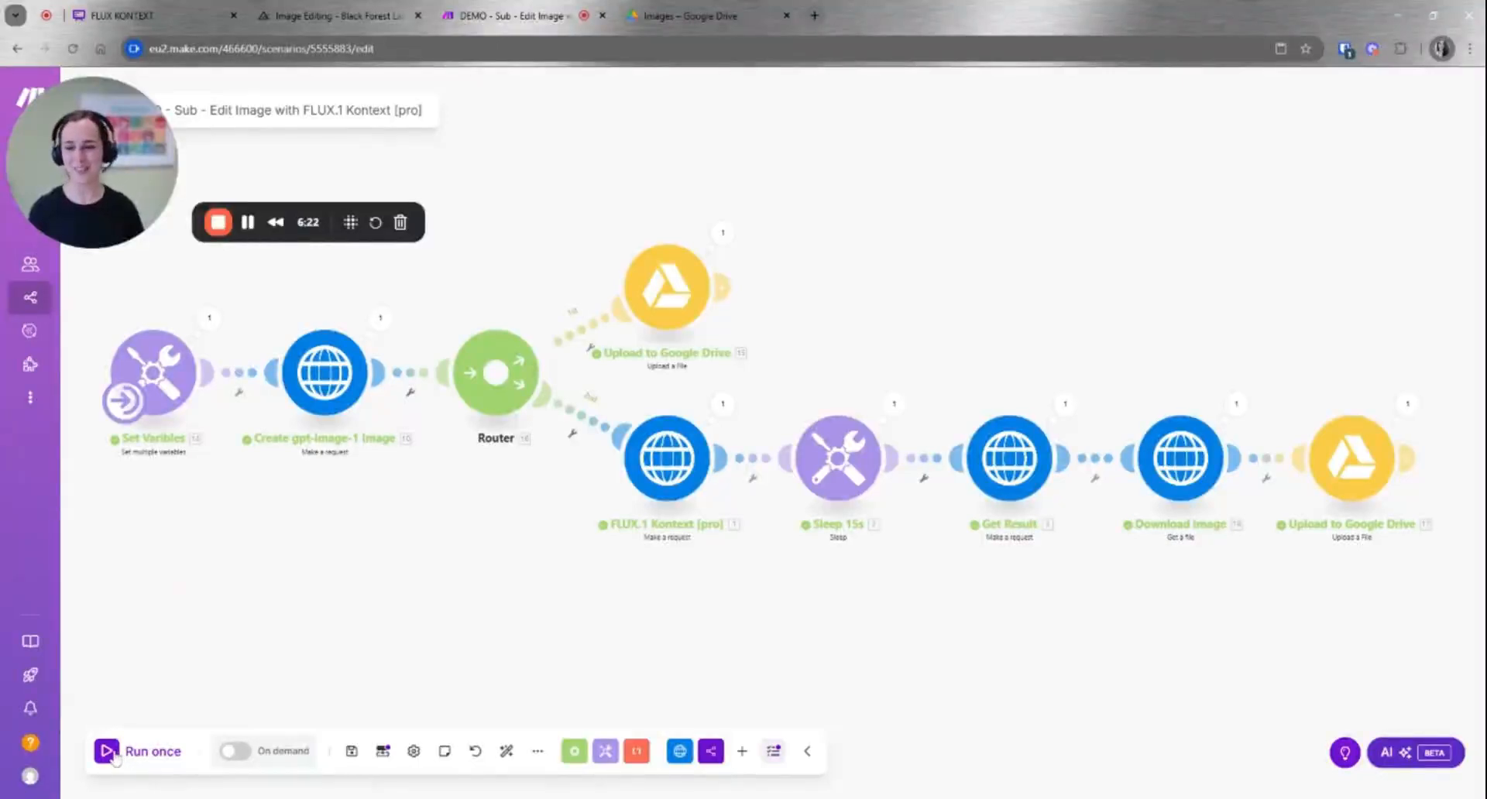
- Run the scenario once with the prefilled pink dino image prompt and the 1:1 image format
click(108, 753)
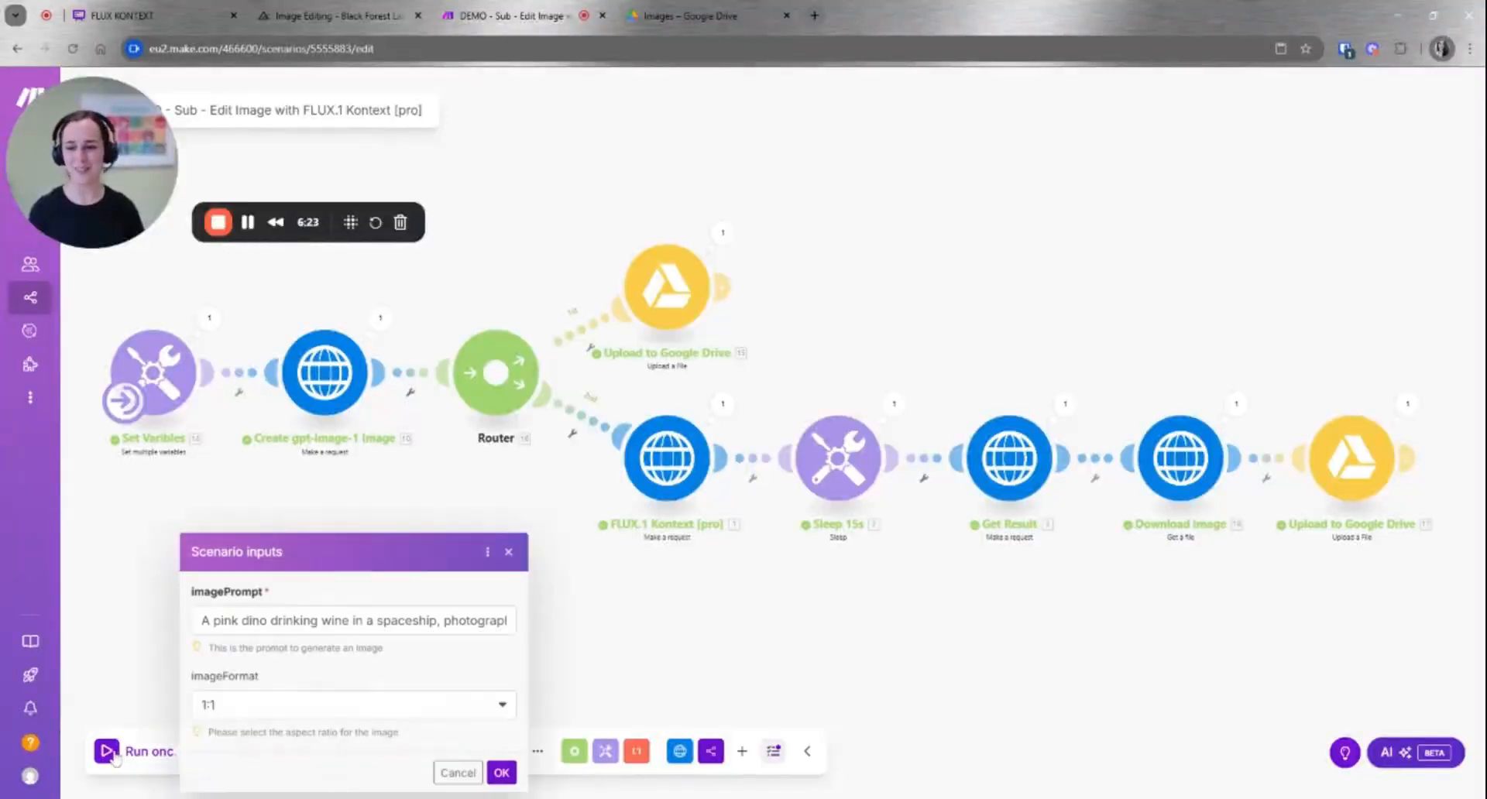
click(501, 772)
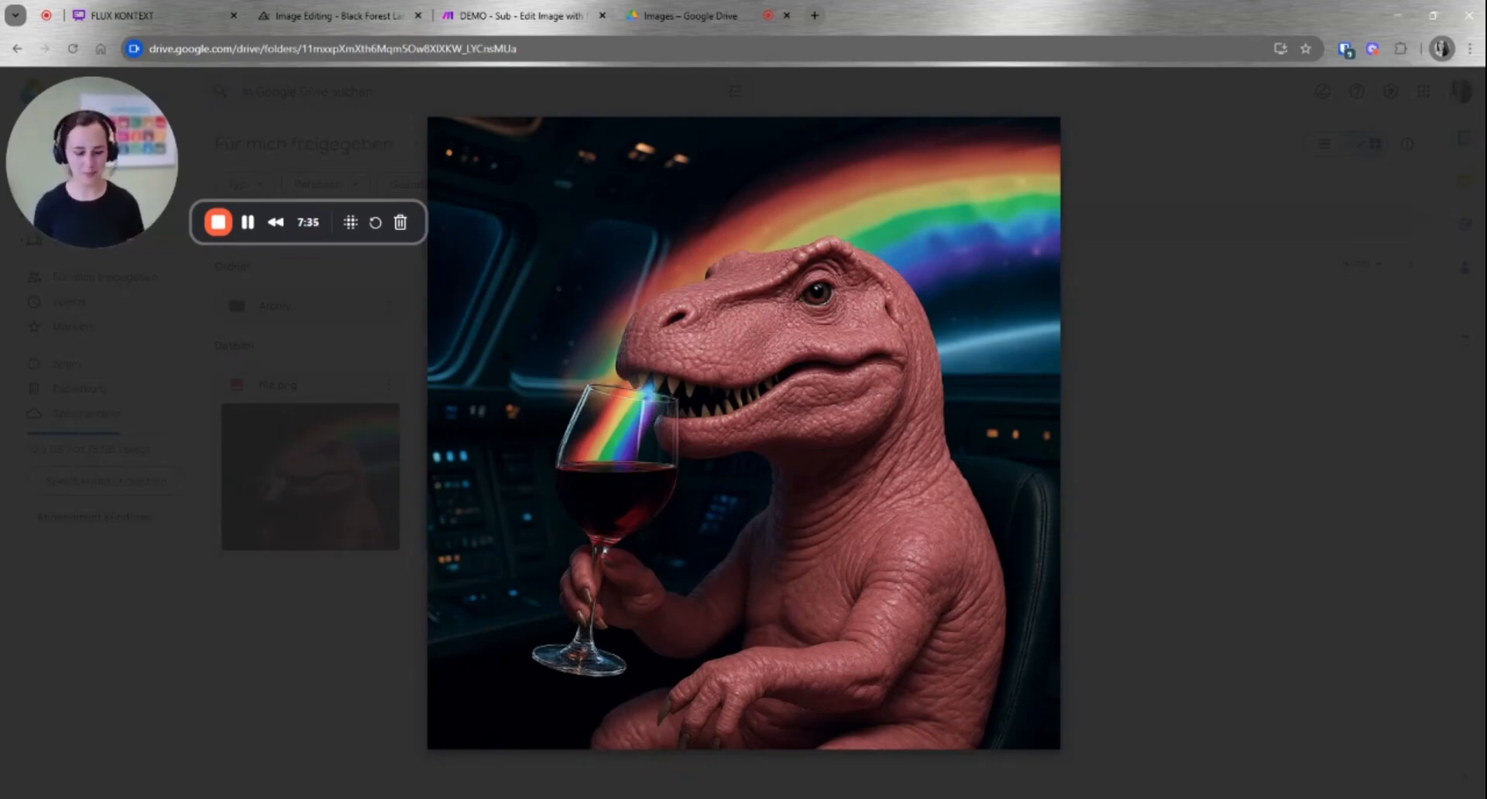
- Compare the original pink dino image with its rainbow-edited version in the Google Drive preview
key(Right)
key(Left)
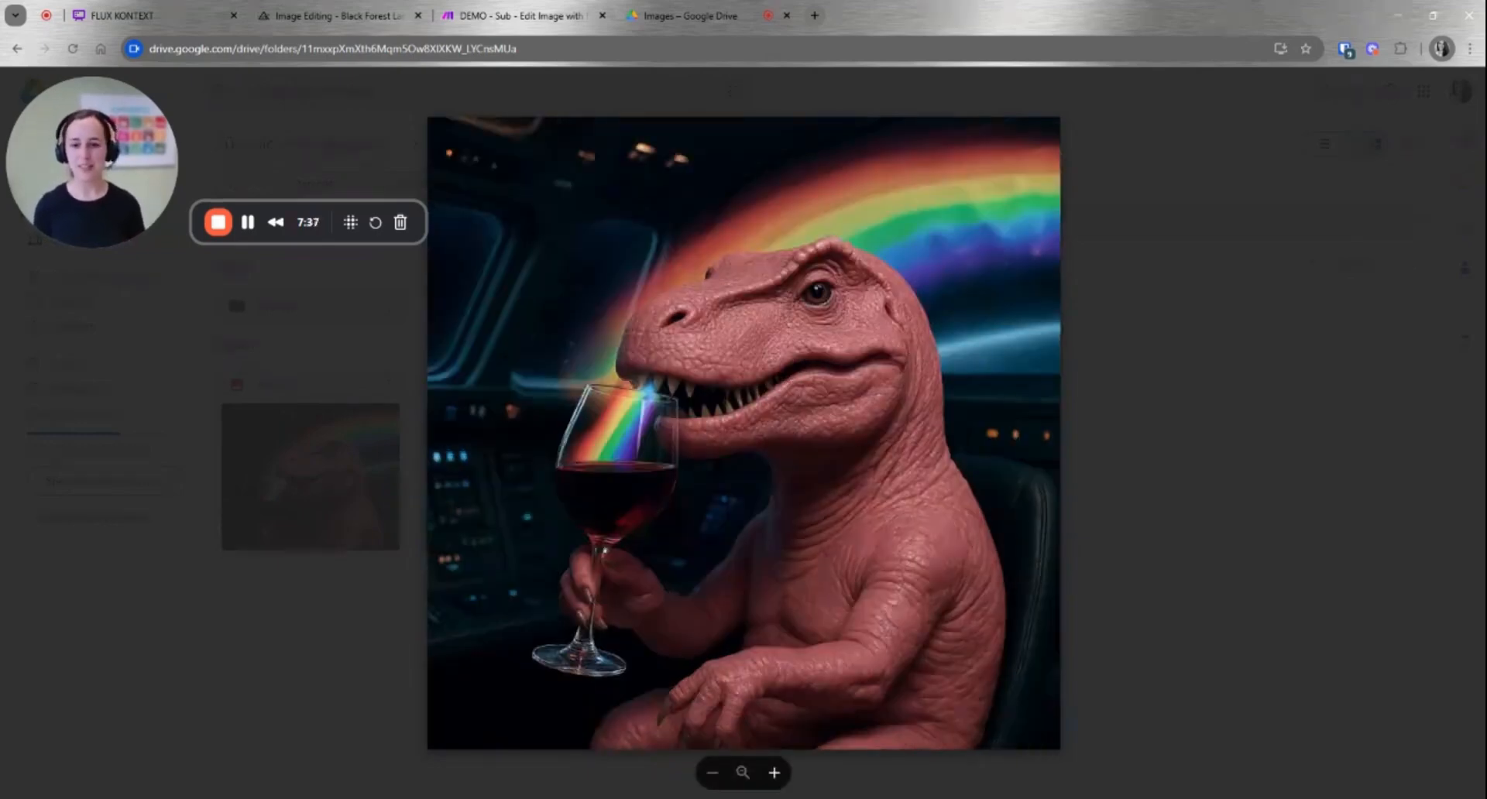
key(Right)
key(Left)
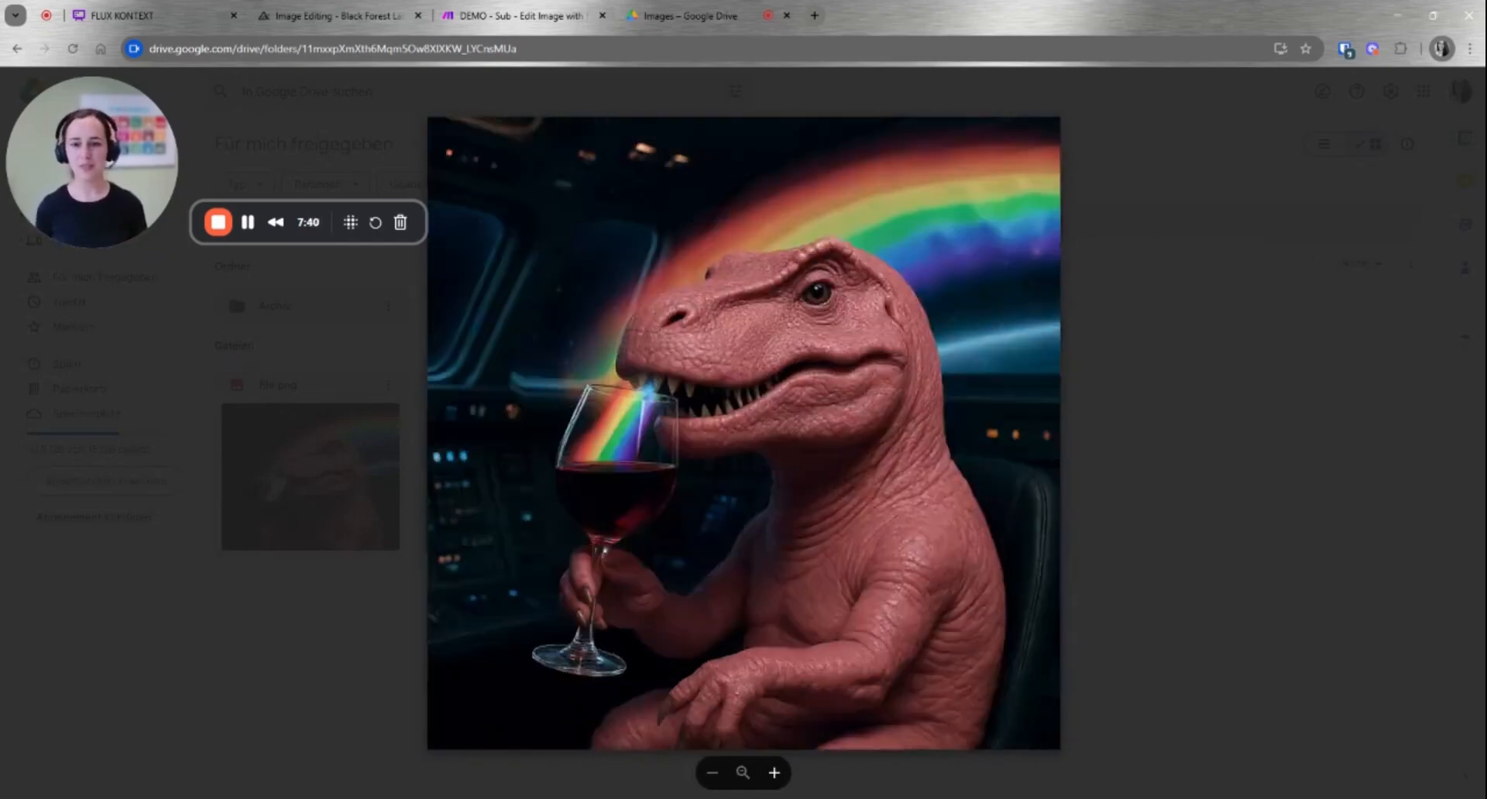
key(Right)
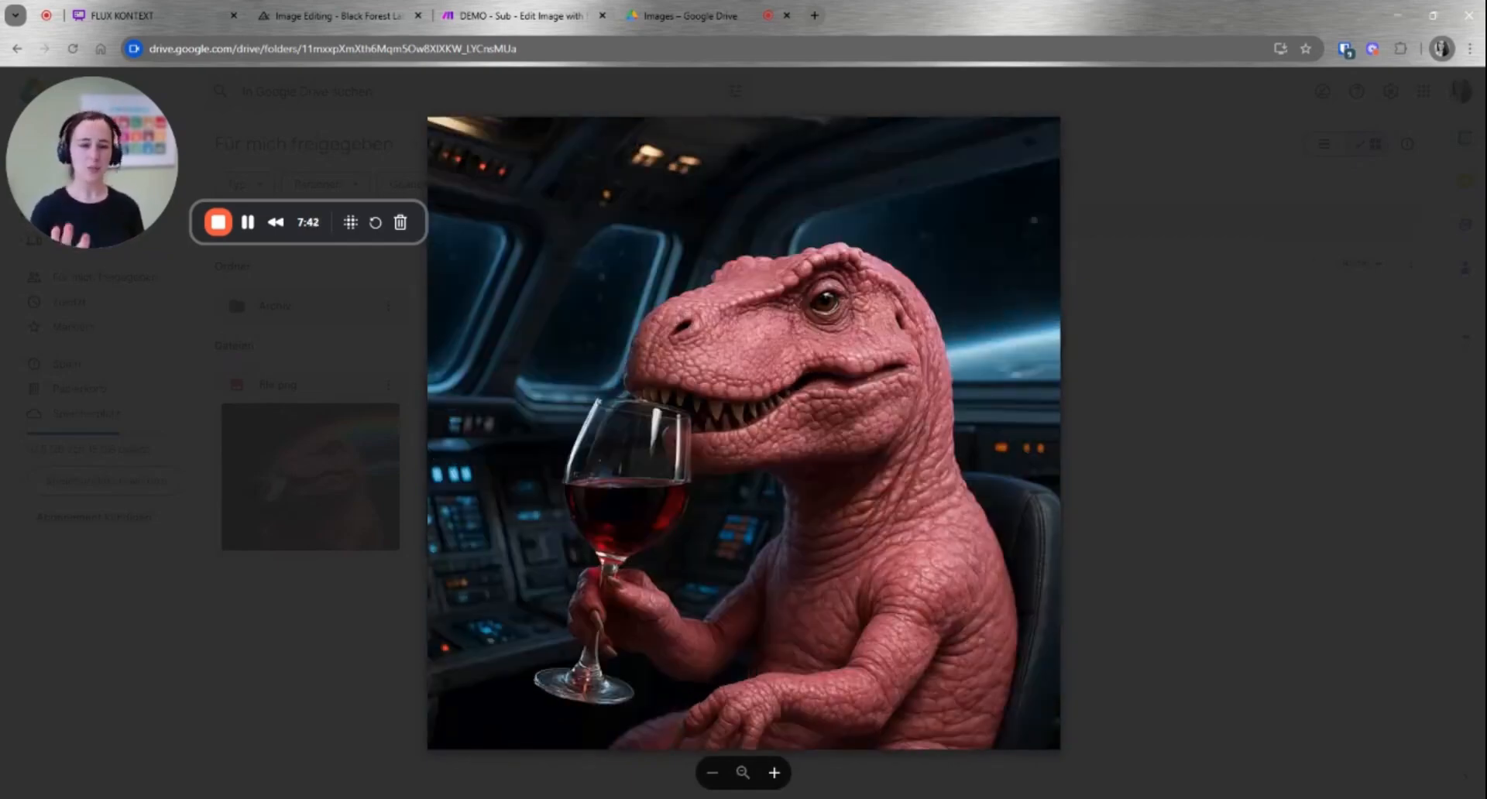
key(Left)
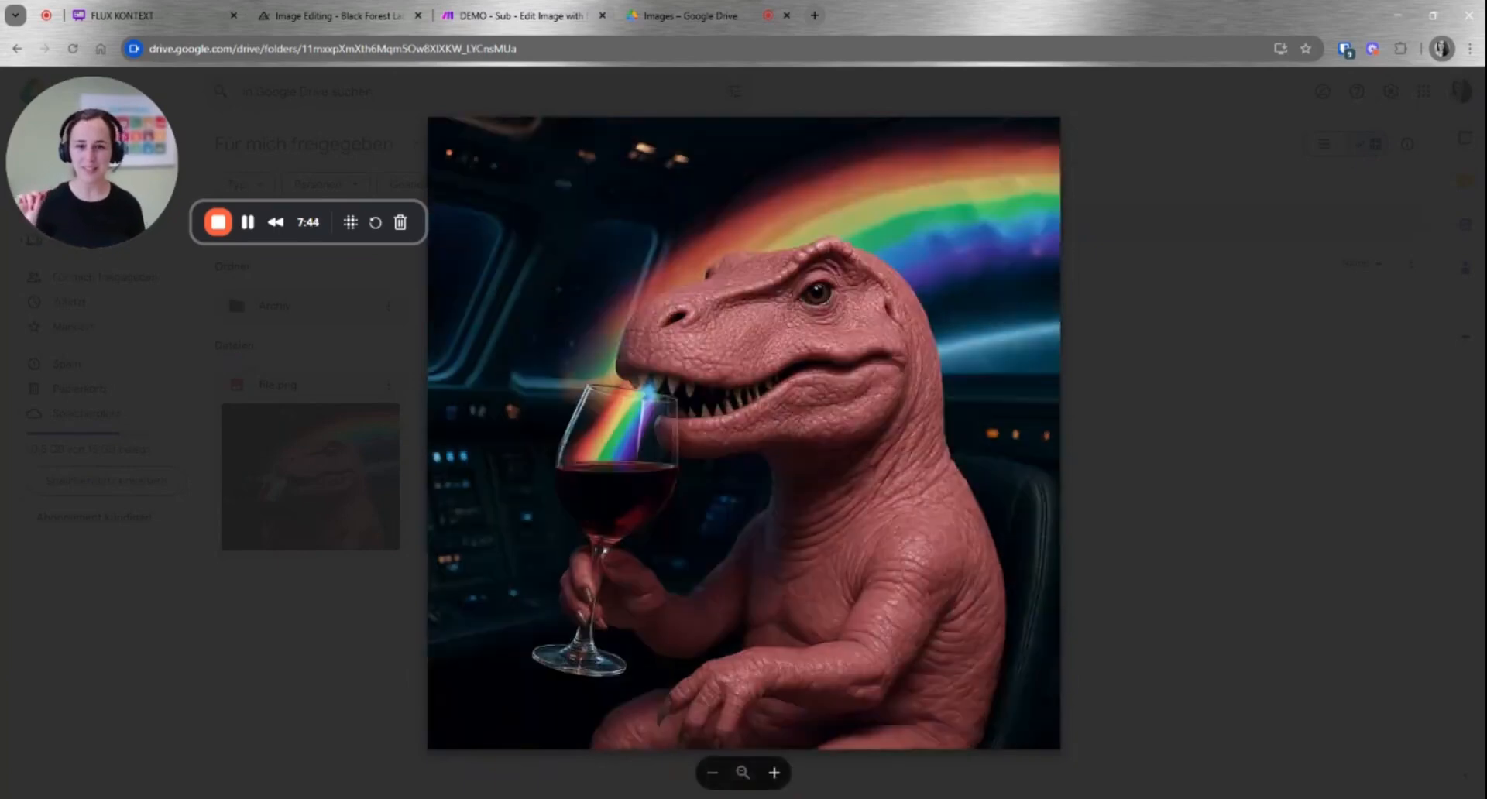